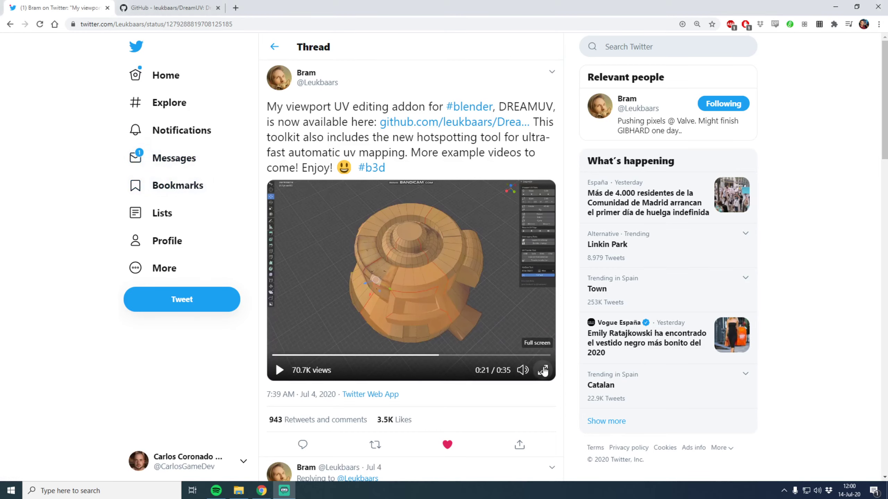
# Step: Watch the tweet's DreamUV demo video full screen, then exit full screen
pyautogui.click(543, 369)
pyautogui.click(391, 212)
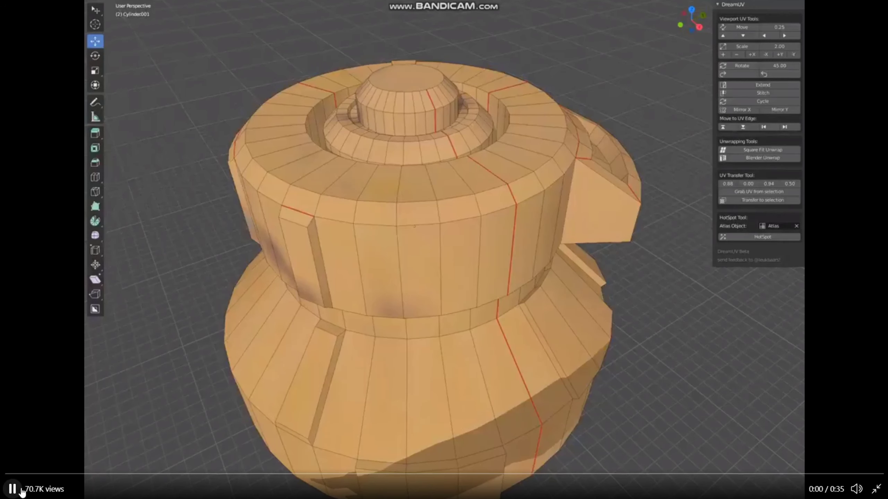
pyautogui.click(21, 492)
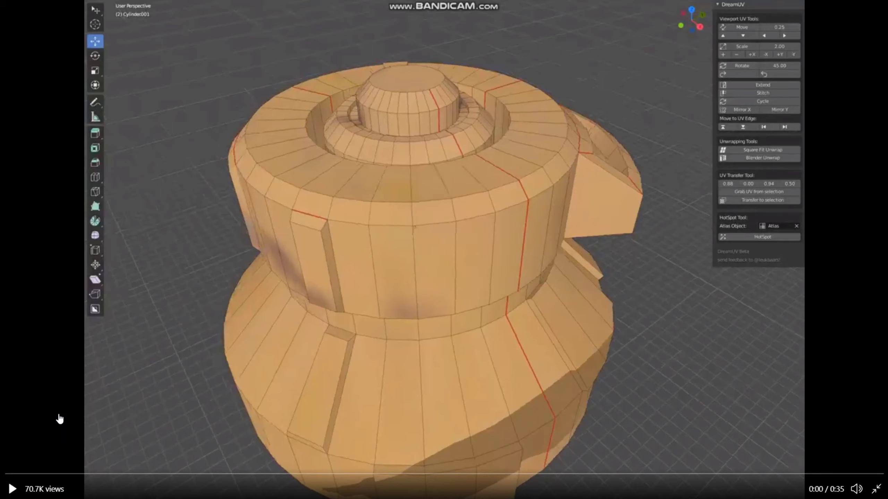
pyautogui.press('Escape')
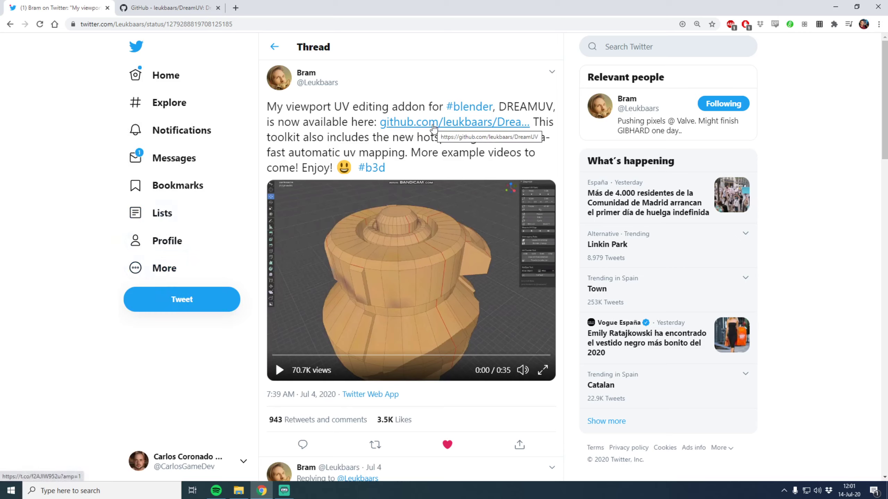
# Step: Open the leukbaars/DreamUV repository from the tweet and review its clone options and files
pyautogui.click(433, 127)
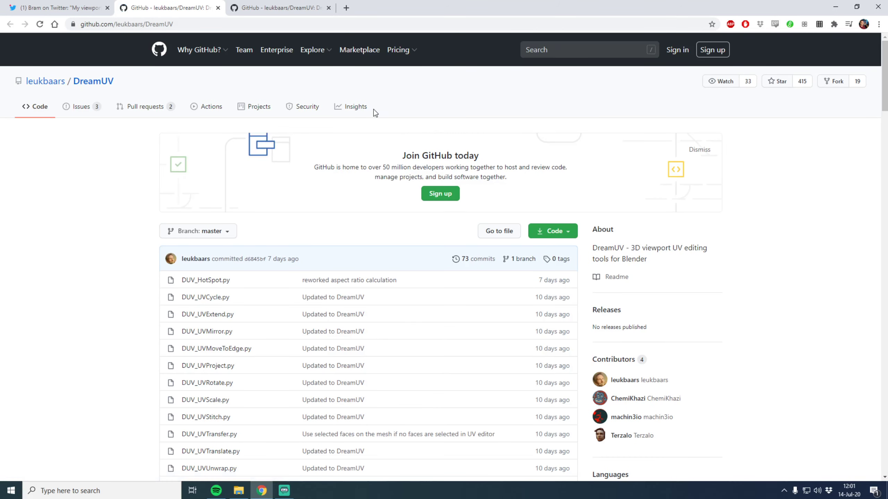
pyautogui.click(328, 8)
pyautogui.click(560, 239)
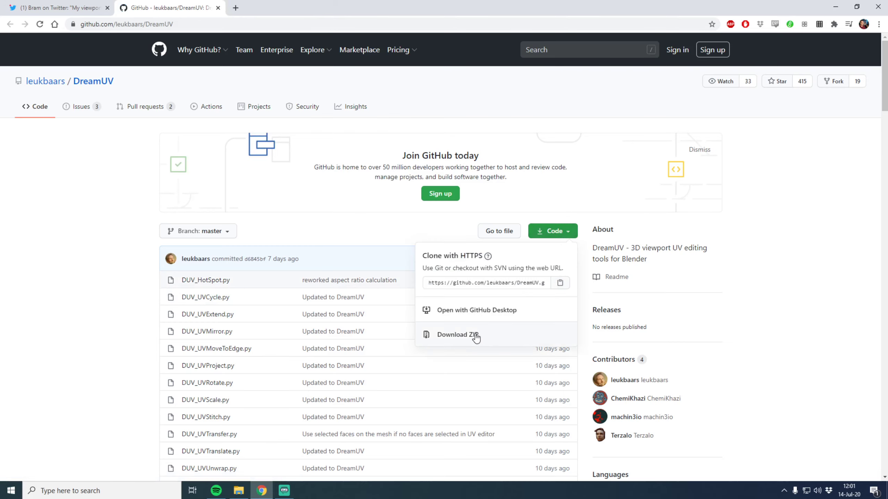
pyautogui.click(72, 313)
pyautogui.scroll(-5, 232, 302)
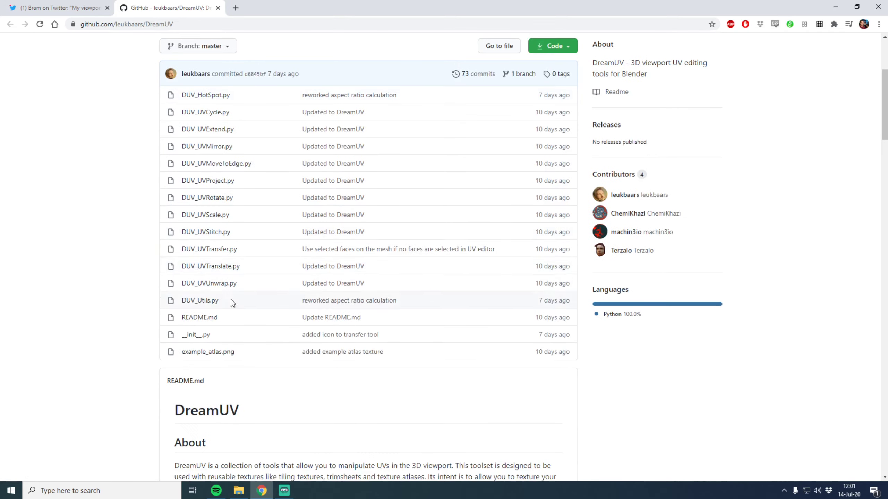
pyautogui.click(238, 491)
# Step: Launch Blender from a 'blend' search, start a General file, and inspect the default cube
pyautogui.click(70, 490)
pyautogui.write('blend')
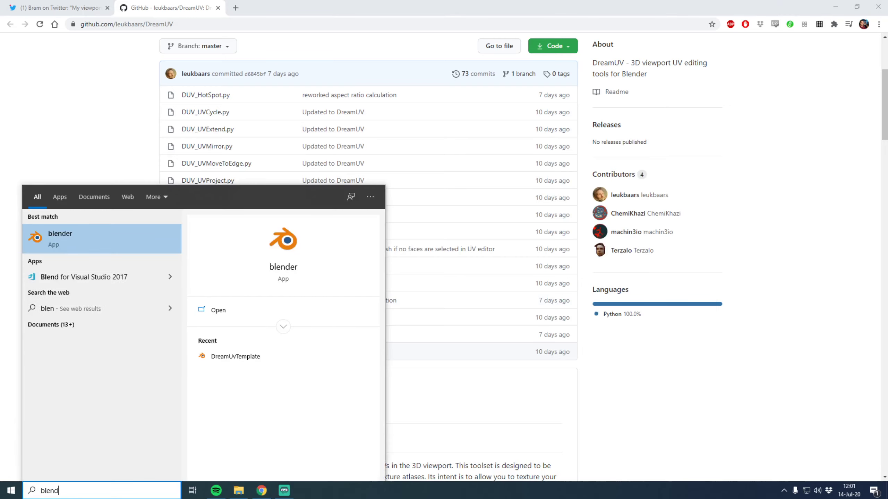
pyautogui.press('Return')
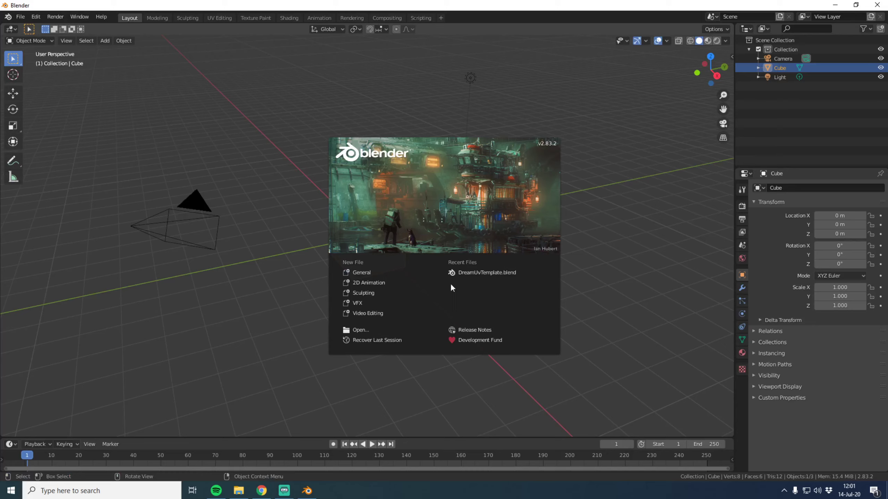
pyautogui.click(363, 275)
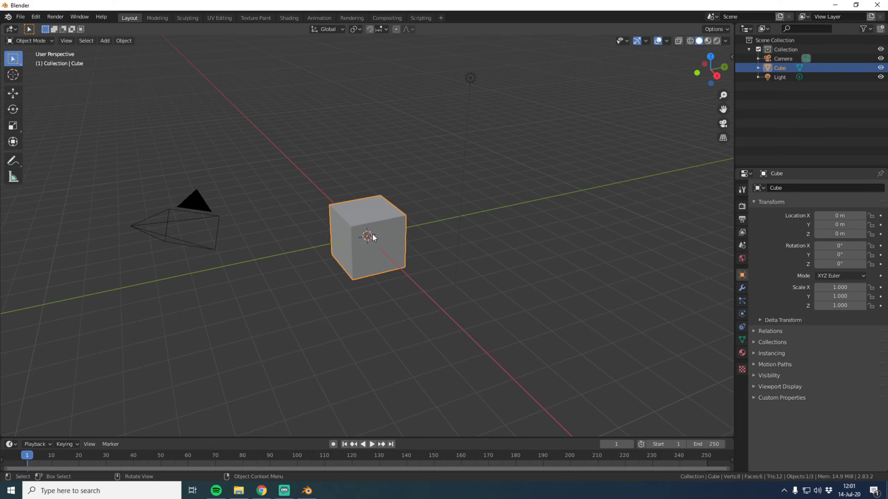
pyautogui.moveTo(409, 227)
pyautogui.mouseDown(button='middle')
pyautogui.moveTo(296, 241)
pyautogui.moveTo(412, 242)
pyautogui.moveTo(227, 218)
pyautogui.moveTo(380, 219)
pyautogui.moveTo(366, 232)
pyautogui.moveTo(336, 222)
pyautogui.moveTo(367, 239)
pyautogui.moveTo(533, 234)
pyautogui.moveTo(397, 267)
pyautogui.mouseUp(button='middle')
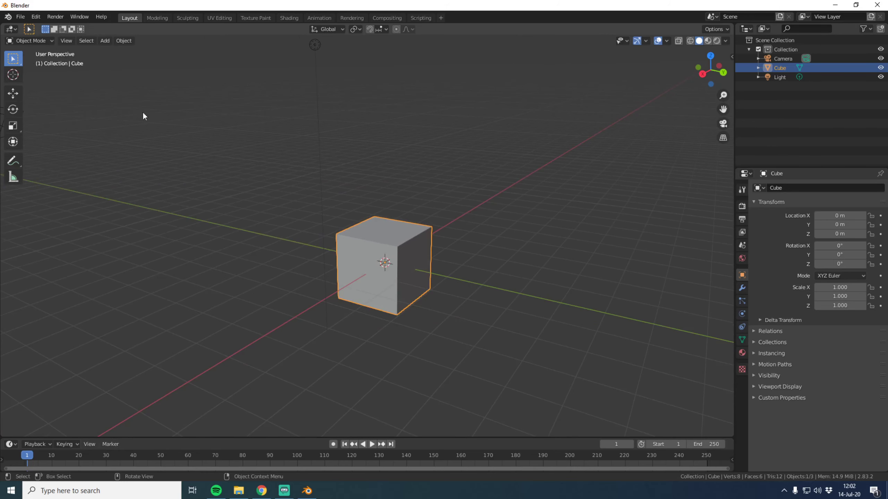
pyautogui.click(30, 41)
# Step: Install C:\DREAMUV\DreamUV-master.zip as an add-on, locate it via 'drea', and close Preferences
pyautogui.click(37, 17)
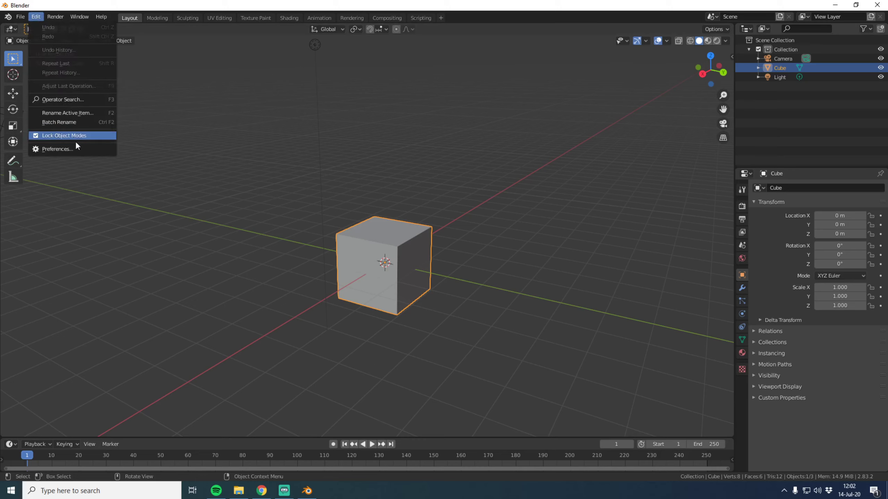
pyautogui.click(70, 152)
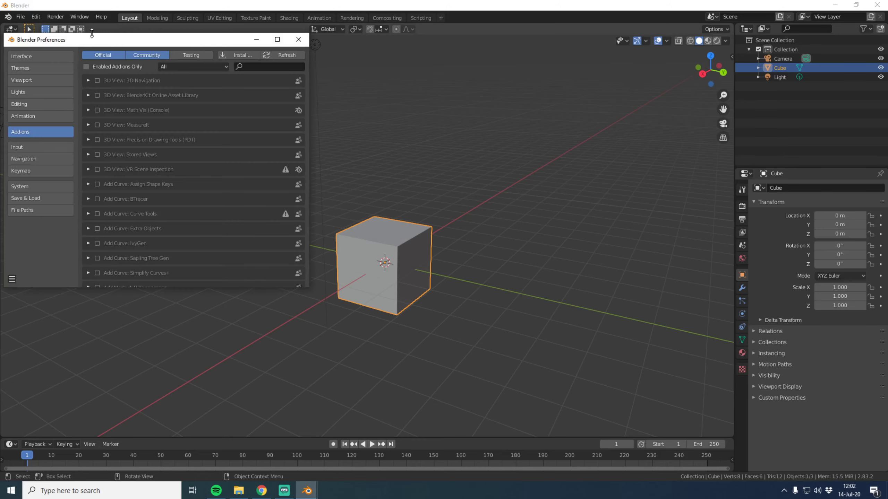
pyautogui.click(242, 54)
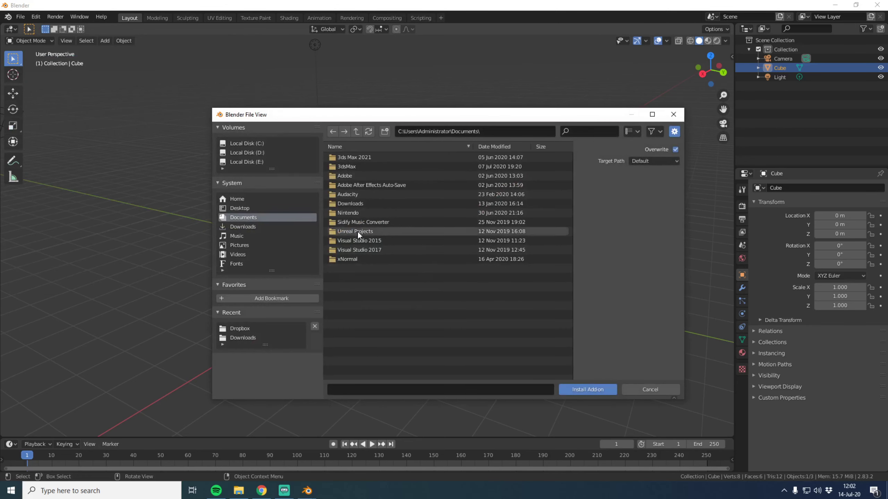
pyautogui.click(258, 142)
pyautogui.doubleClick(356, 175)
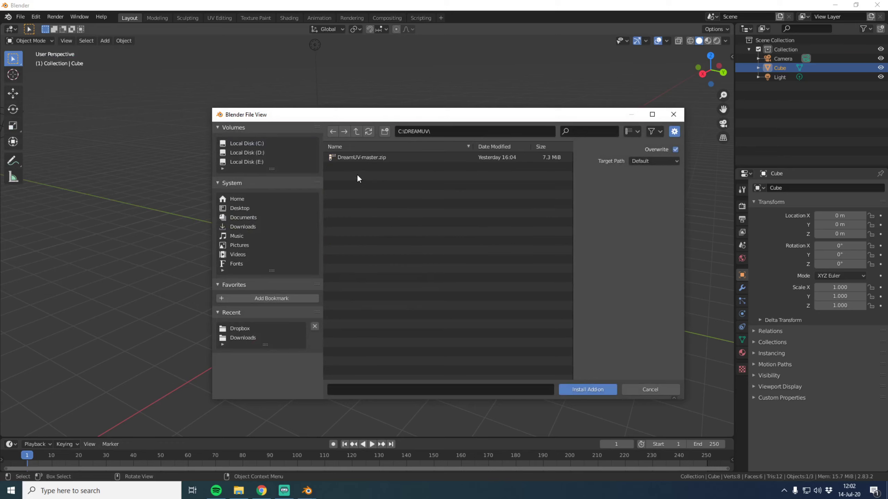
pyautogui.click(364, 159)
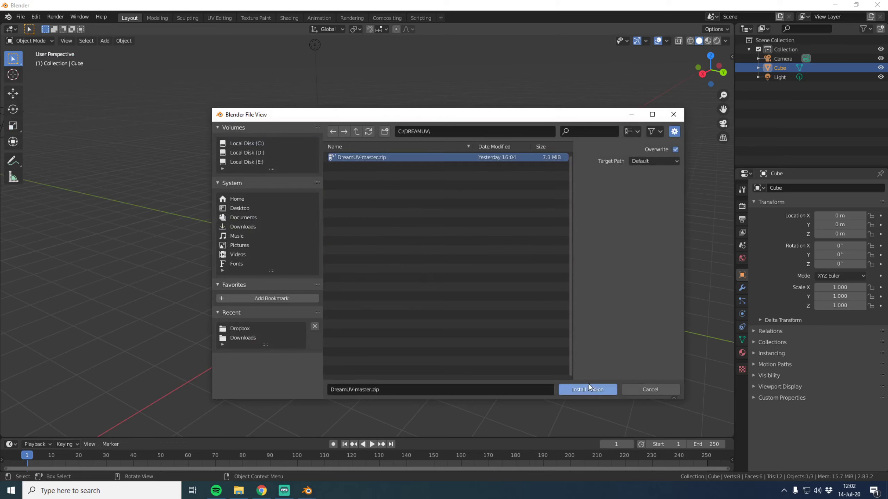
pyautogui.click(633, 393)
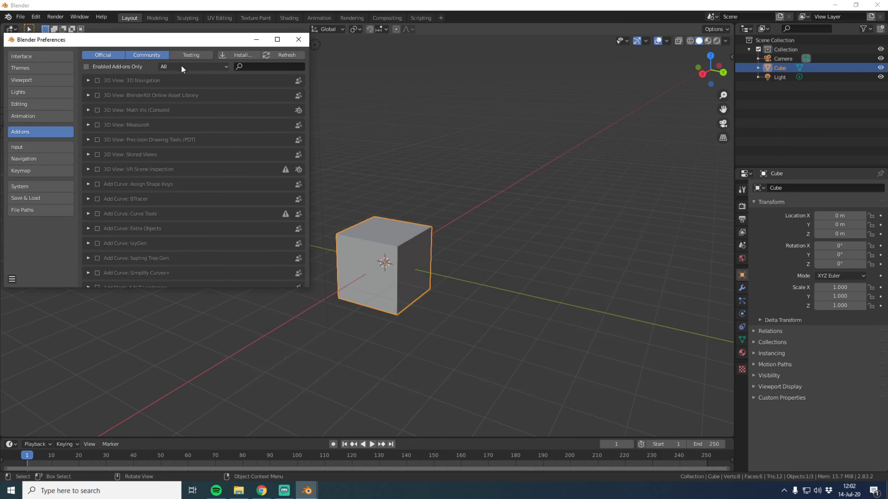
pyautogui.click(250, 67)
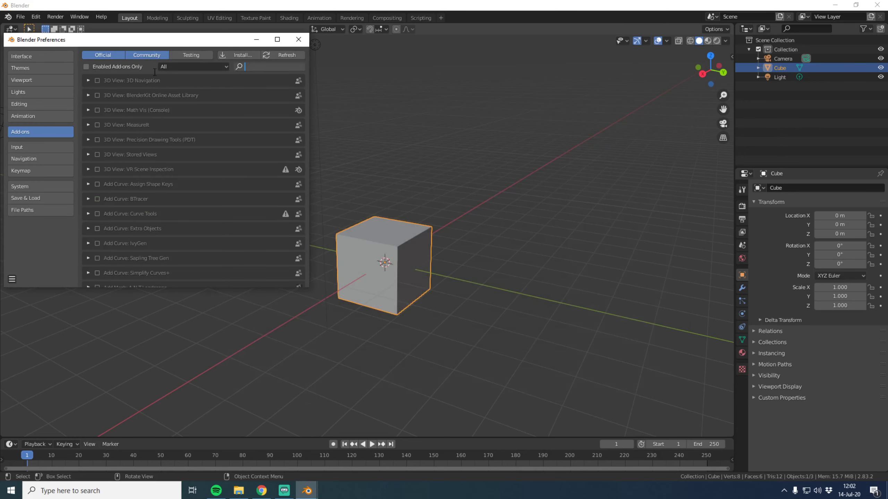
pyautogui.write('drea')
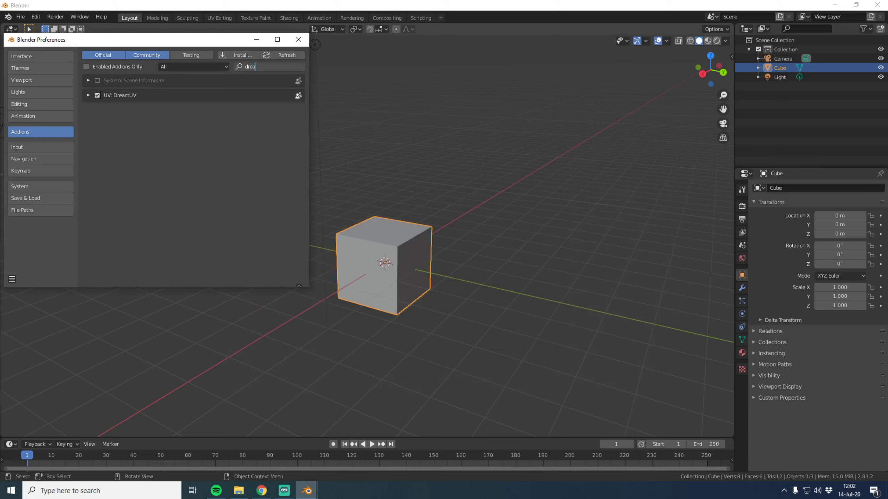
pyautogui.click(299, 40)
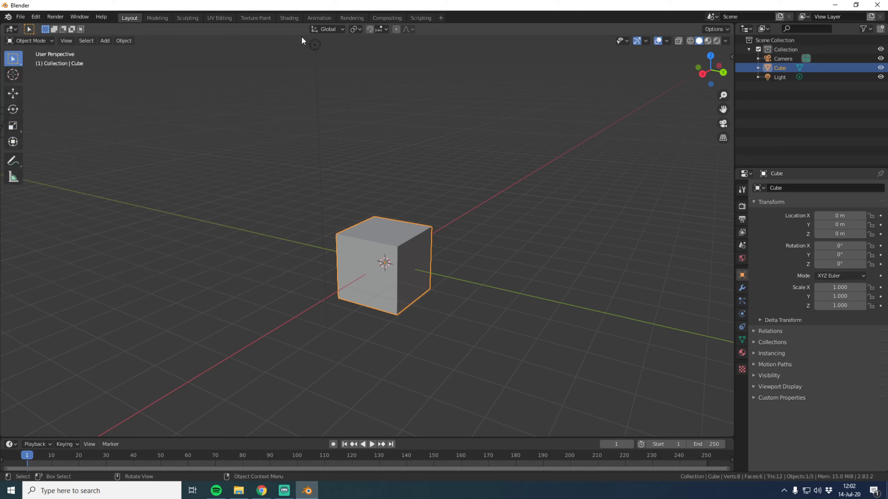
# Step: Extract DreamUV-master.zip into C:\DREAMUV and select example_atlas in the inner DreamUV-master folder
pyautogui.click(238, 490)
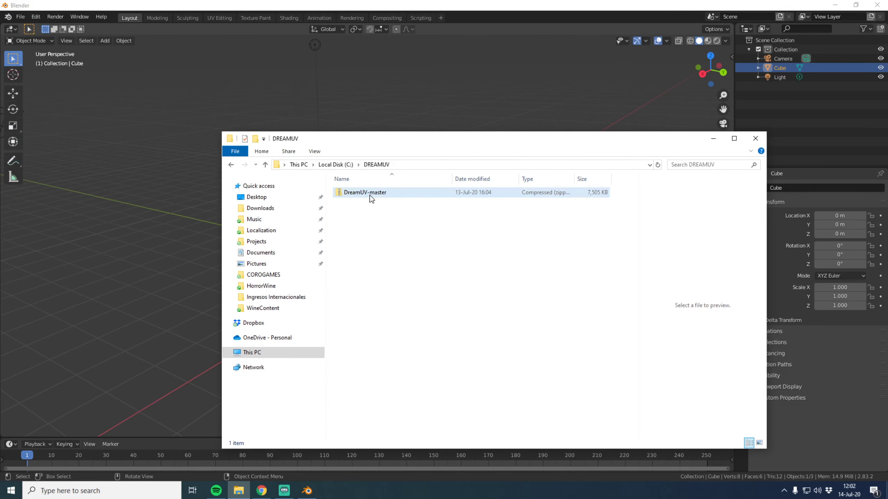
pyautogui.rightClick(371, 199)
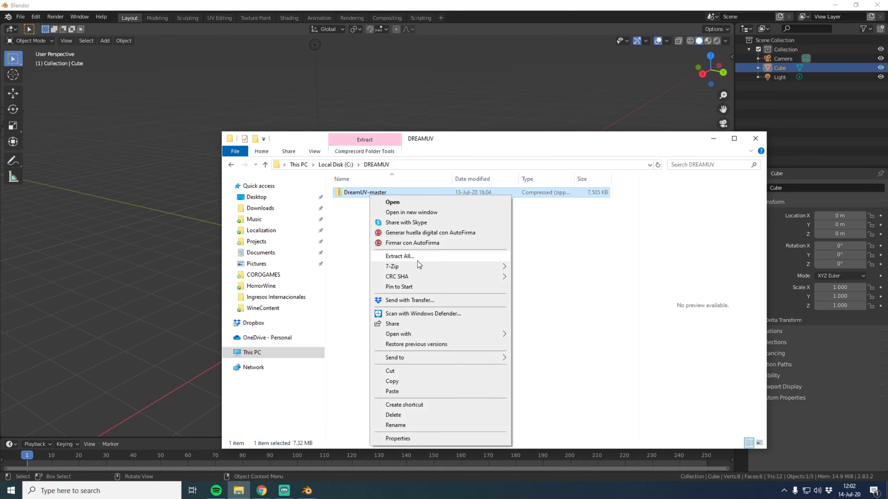
pyautogui.click(417, 255)
pyautogui.click(526, 331)
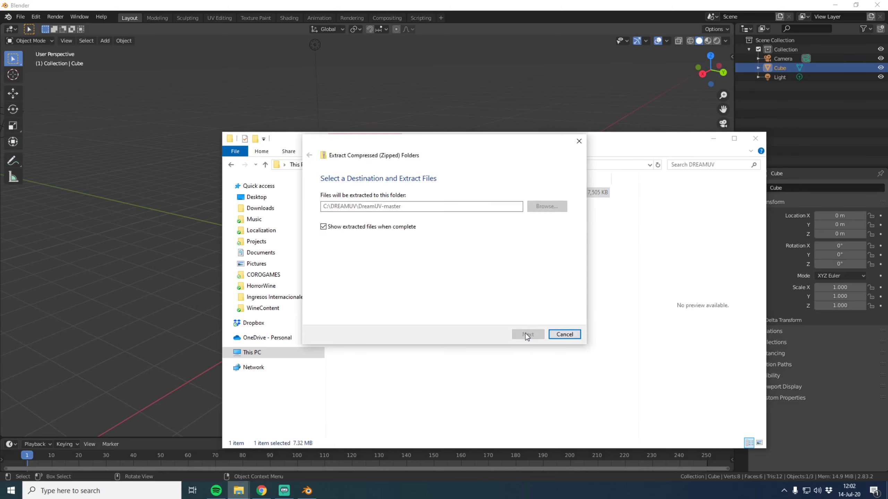
pyautogui.doubleClick(396, 206)
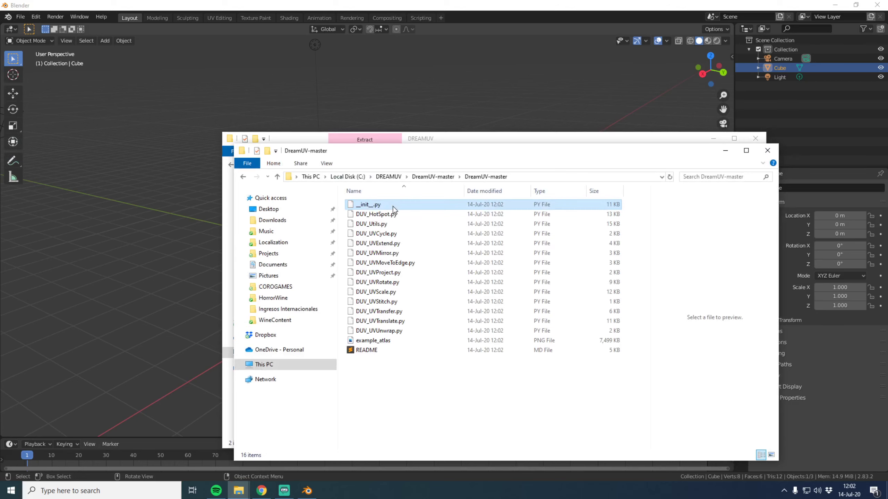
pyautogui.click(375, 342)
# Step: View example_atlas.png zoomed in Photos, then close Photos and the extracted folder window
pyautogui.doubleClick(374, 341)
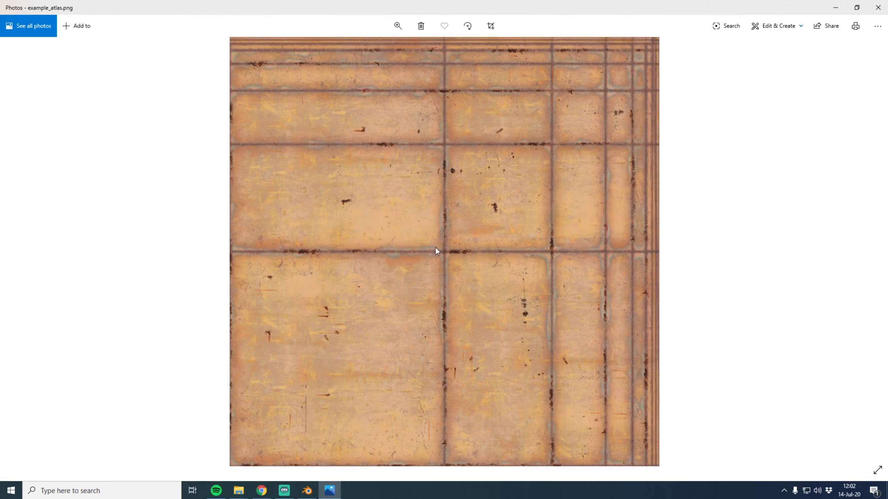
pyautogui.scroll(3, 431, 273)
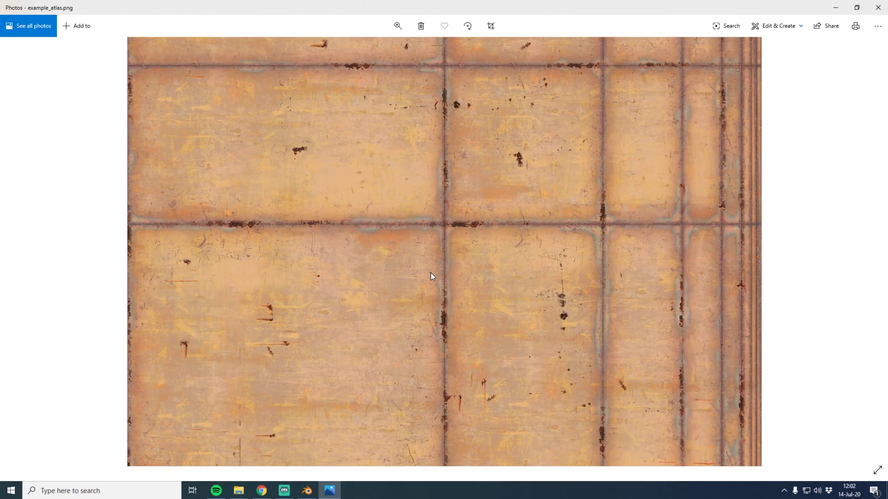
pyautogui.scroll(-3, 431, 274)
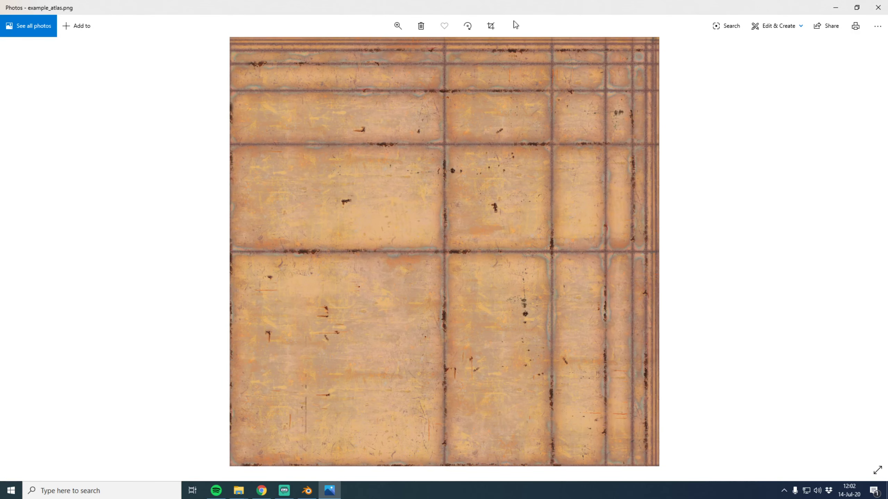
pyautogui.click(878, 7)
pyautogui.click(768, 150)
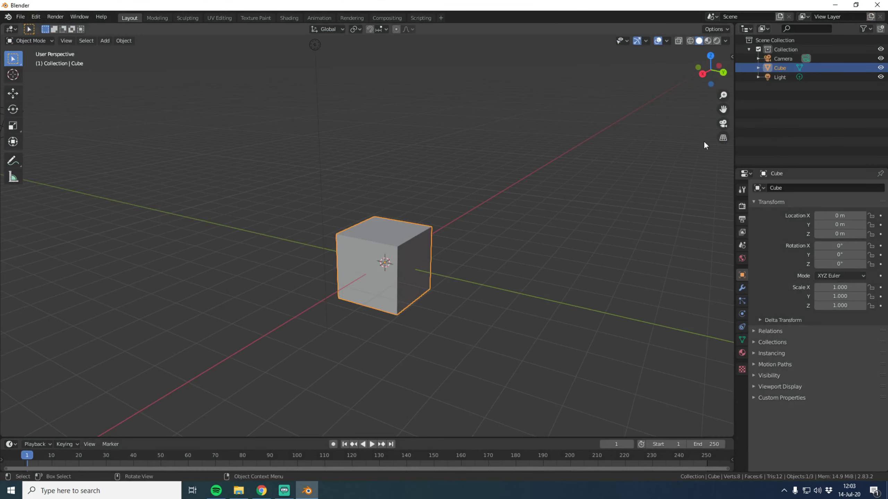
# Step: Select the cube and enter Edit Mode with Extrude Region and face select active
pyautogui.click(496, 128)
pyautogui.click(398, 260)
pyautogui.click(488, 272)
pyautogui.click(387, 223)
pyautogui.press('Tab')
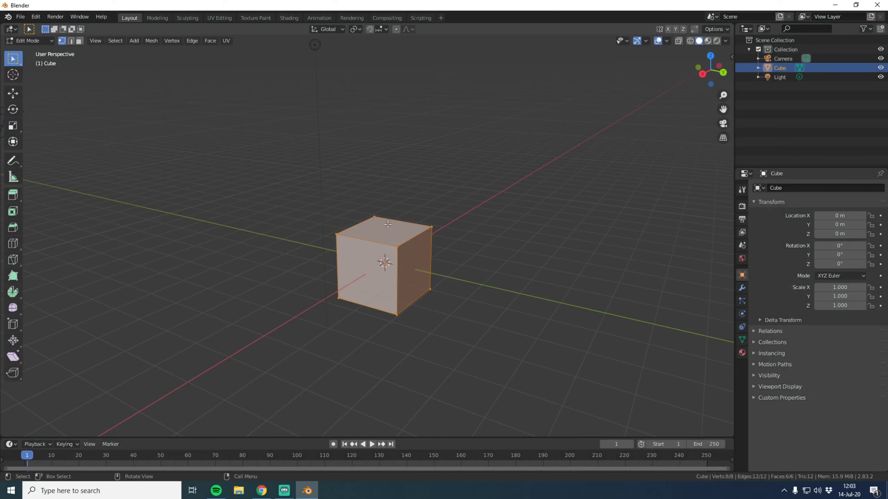
pyautogui.click(13, 194)
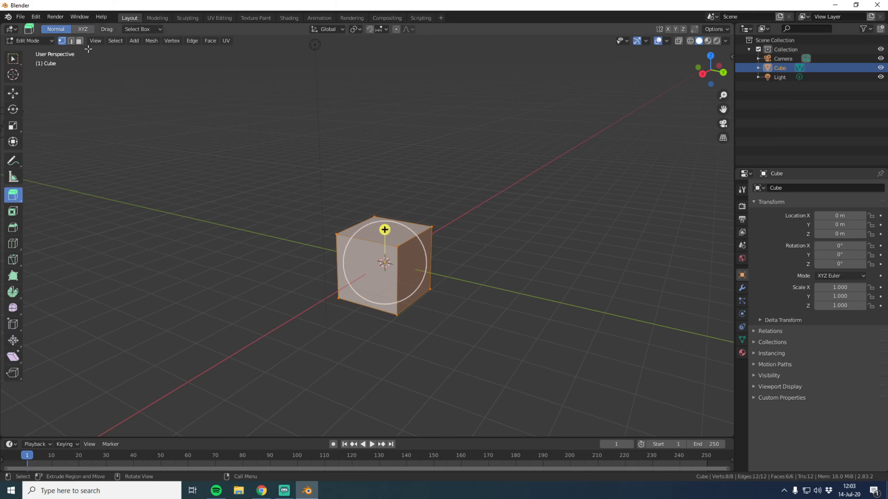
pyautogui.click(80, 40)
# Step: Extrude the top face upward and the upper block's side face out to the right
pyautogui.click(400, 233)
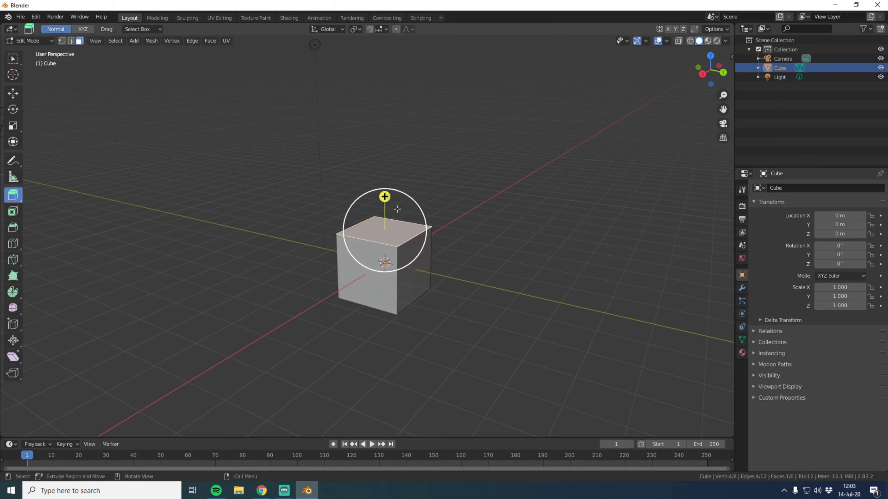
pyautogui.moveTo(395, 207); pyautogui.dragTo(395, 159)
pyautogui.click(406, 218)
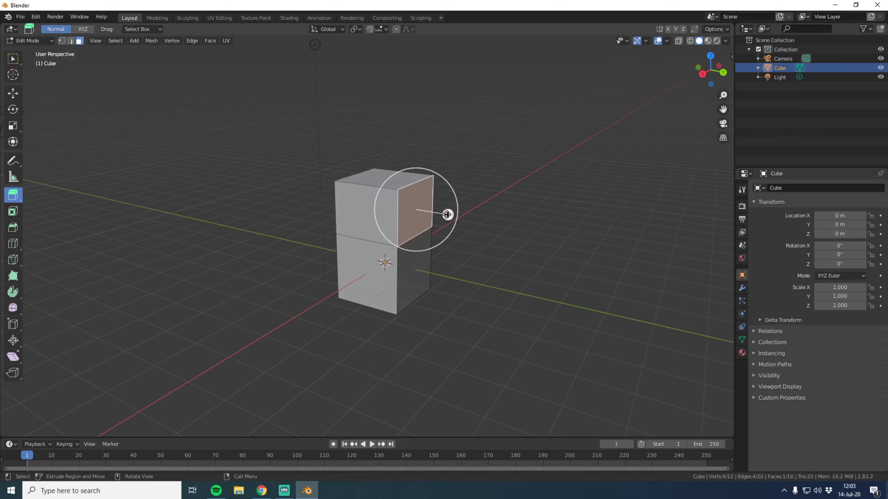
pyautogui.moveTo(406, 219); pyautogui.dragTo(526, 227)
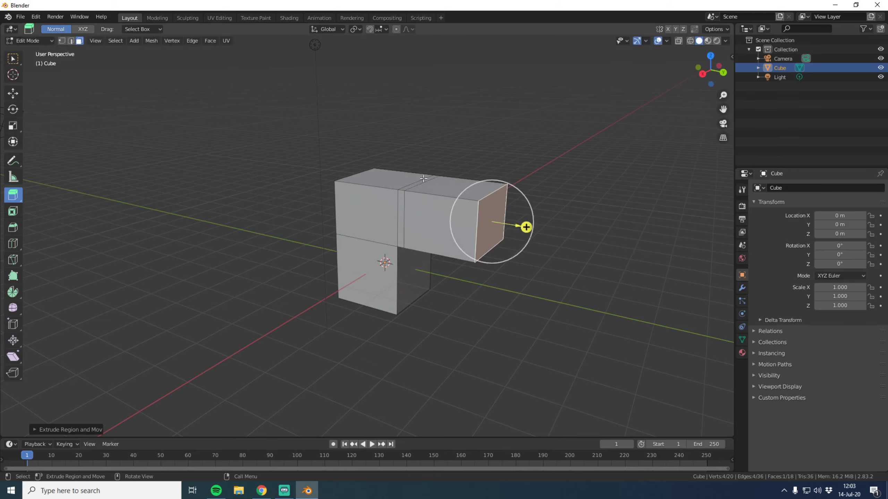
# Step: Extrude the top face into a tall column and the lower front face into a box
pyautogui.click(417, 184)
pyautogui.moveTo(423, 157); pyautogui.dragTo(423, 35)
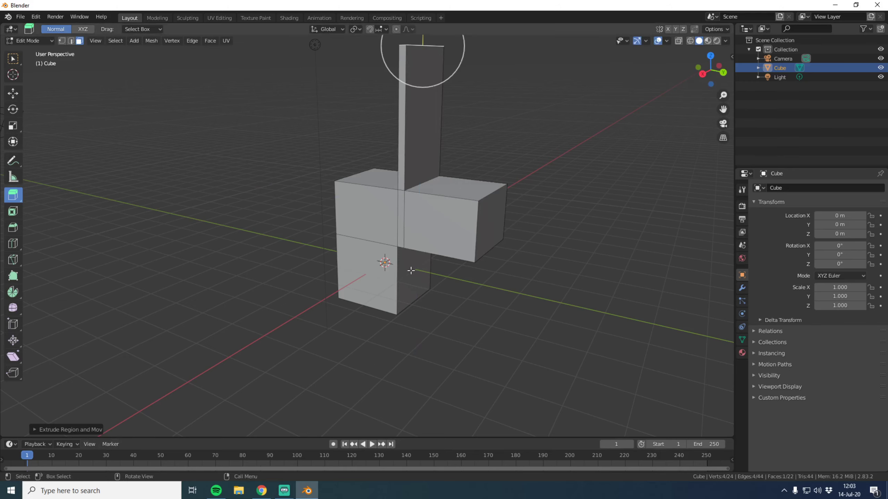
pyautogui.click(369, 287)
pyautogui.moveTo(346, 287); pyautogui.dragTo(276, 328)
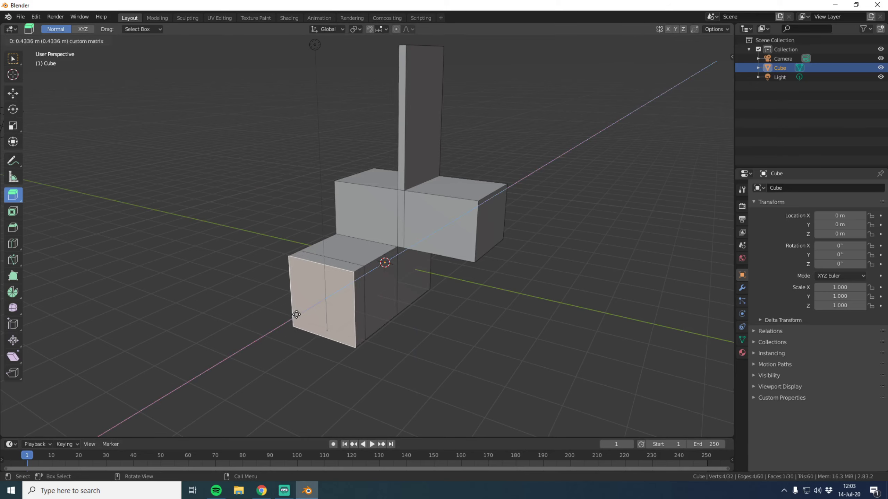
pyautogui.click(304, 261)
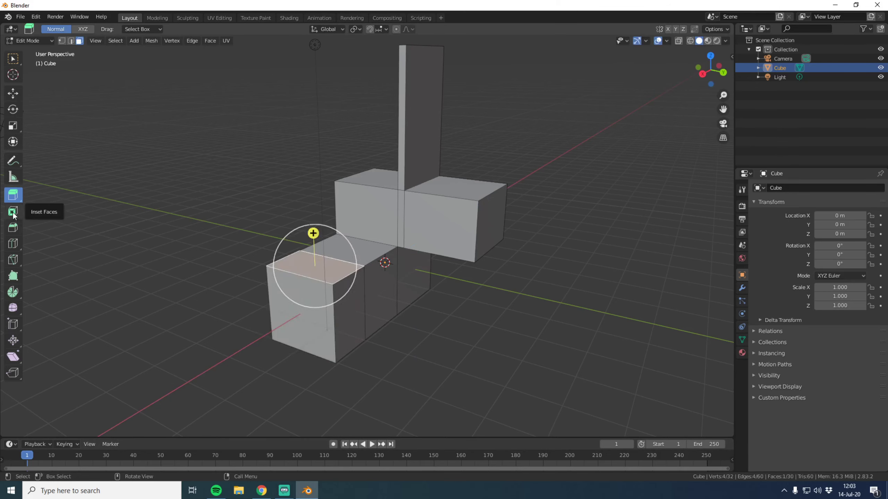
# Step: Inset the side arm's end face and extrude it nearly flush
pyautogui.click(367, 213)
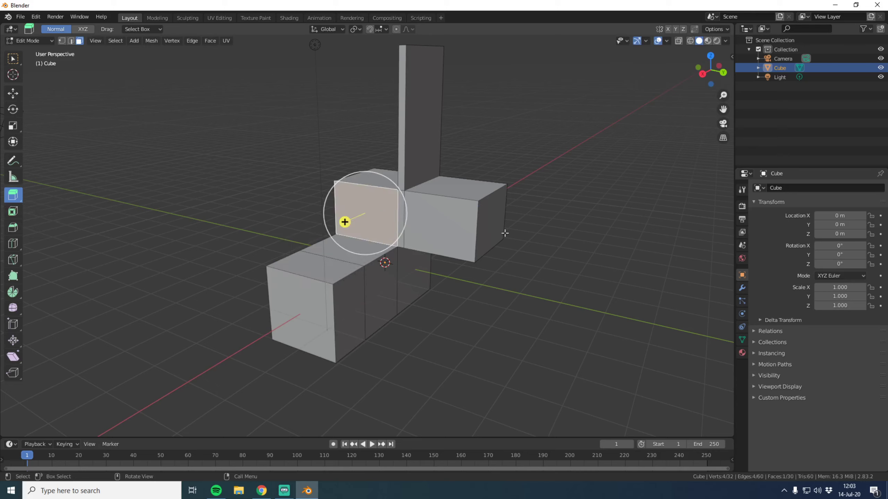
pyautogui.click(442, 218)
pyautogui.click(13, 211)
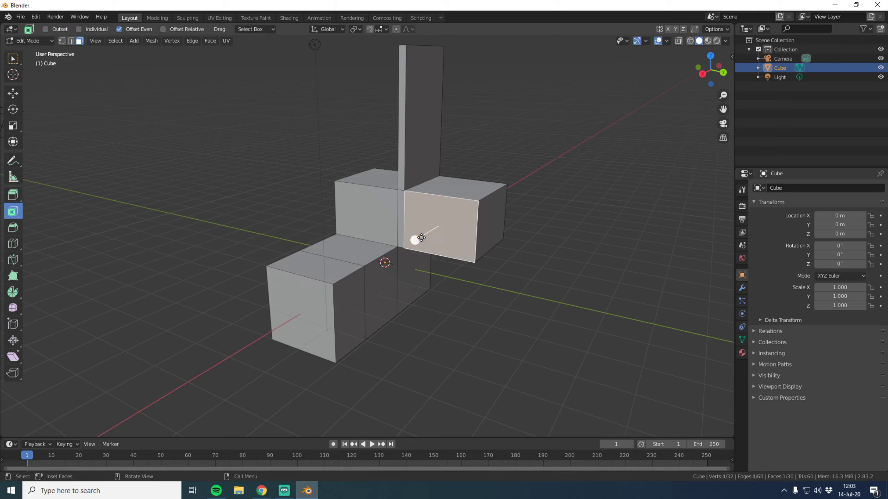
pyautogui.moveTo(421, 238); pyautogui.dragTo(427, 233)
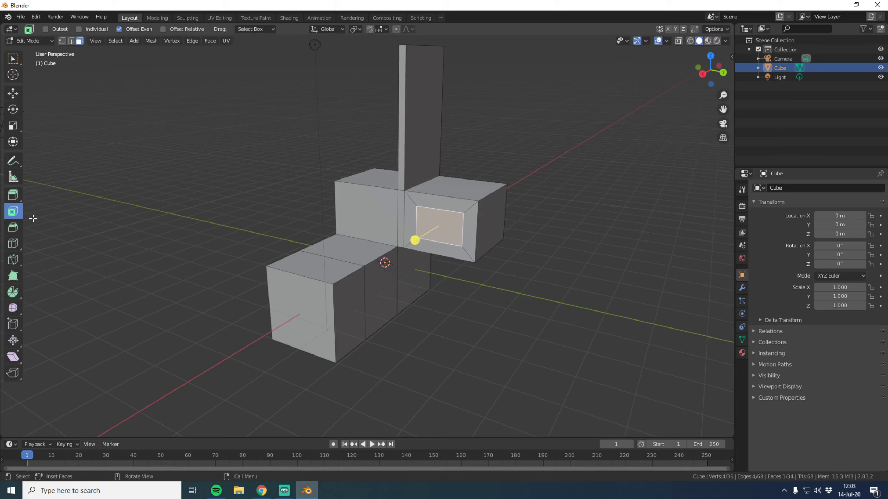
pyautogui.click(13, 196)
pyautogui.moveTo(450, 232)
pyautogui.mouseDown()
pyautogui.moveTo(424, 243)
pyautogui.moveTo(361, 230)
pyautogui.mouseUp()
# Step: Slide the inset face along the Y axis with the Move tool
pyautogui.scroll(-2, 362, 230)
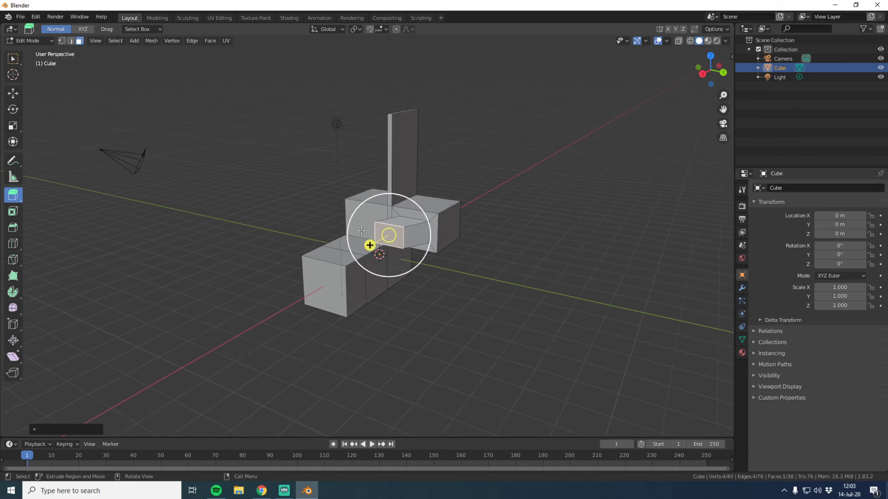
pyautogui.moveTo(361, 231); pyautogui.dragTo(396, 282, button='middle')
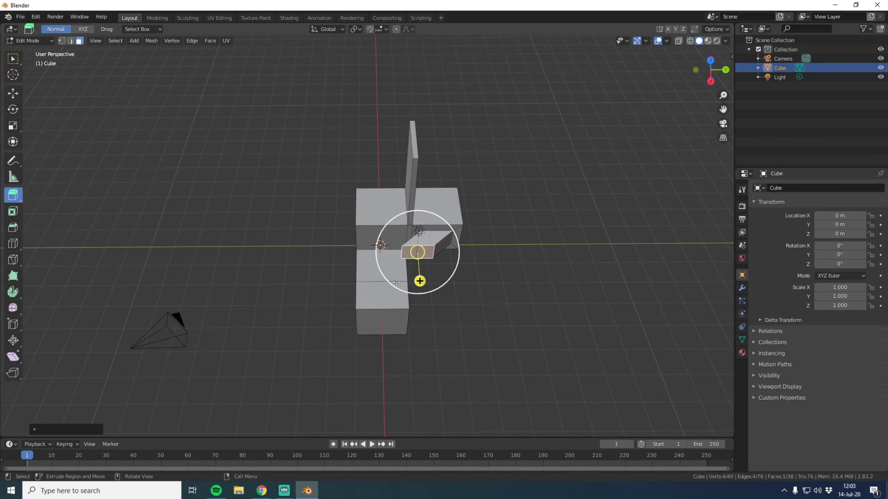
pyautogui.hotkey('shift', 'space')
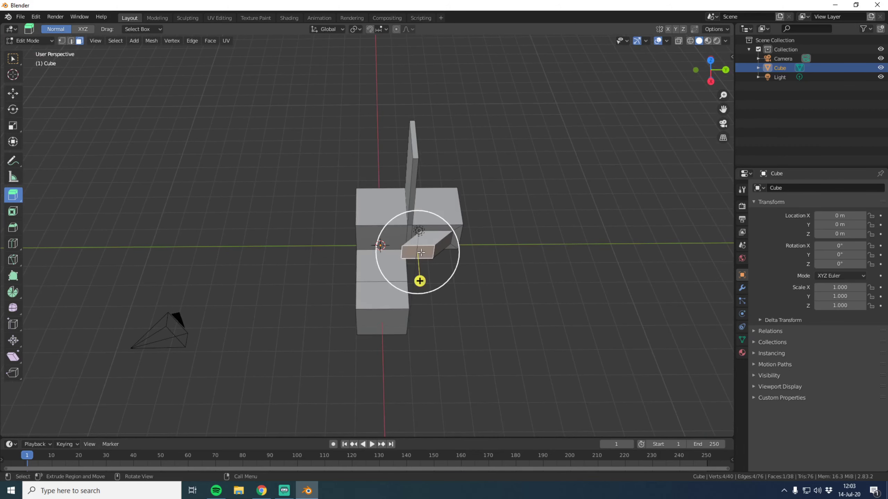
pyautogui.click(21, 92)
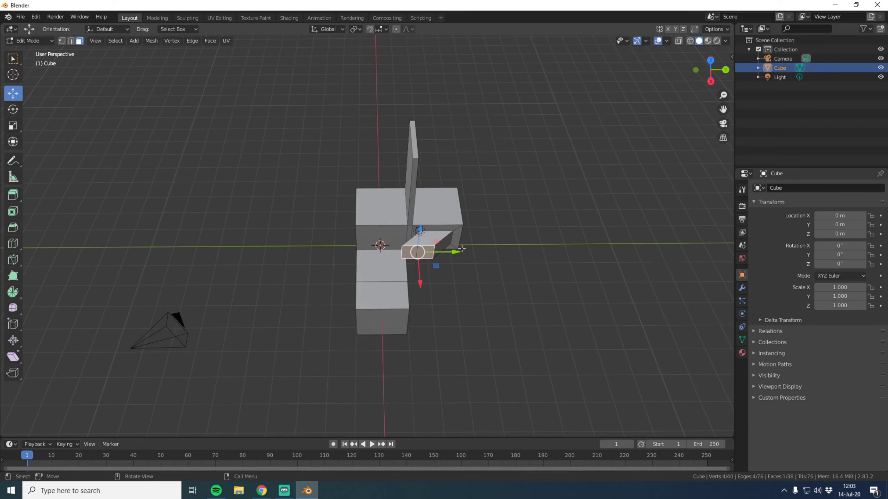
pyautogui.moveTo(454, 249); pyautogui.dragTo(472, 253)
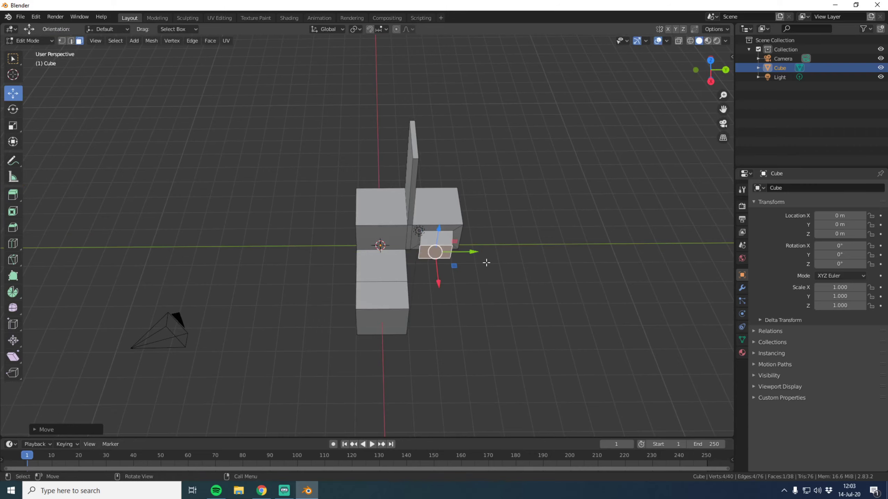
# Step: Inspect the offset block from a new angle, deselect, and return to Object Mode
pyautogui.moveTo(486, 263)
pyautogui.mouseDown(button='middle')
pyautogui.moveTo(397, 216)
pyautogui.moveTo(293, 260)
pyautogui.mouseUp(button='middle')
pyautogui.scroll(2, 293, 260)
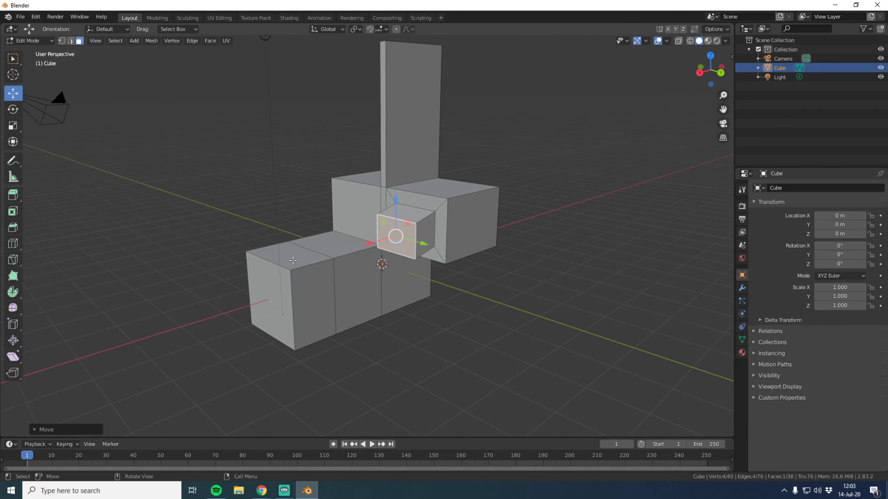
pyautogui.moveTo(271, 192); pyautogui.dragTo(304, 198, button='middle')
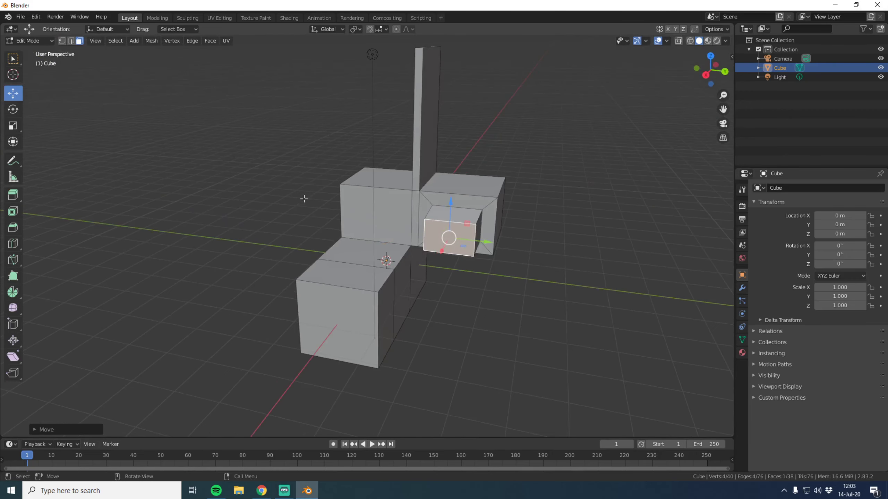
pyautogui.click(303, 198)
pyautogui.scroll(-2, 304, 198)
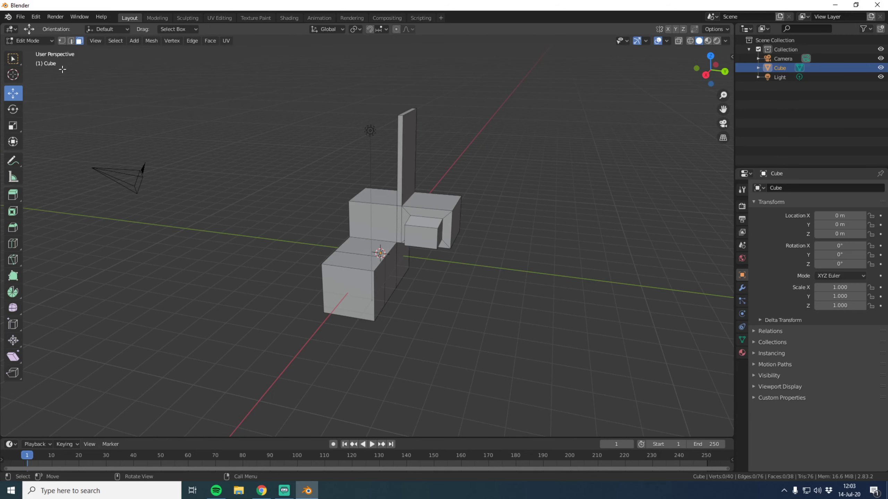
pyautogui.press('Tab')
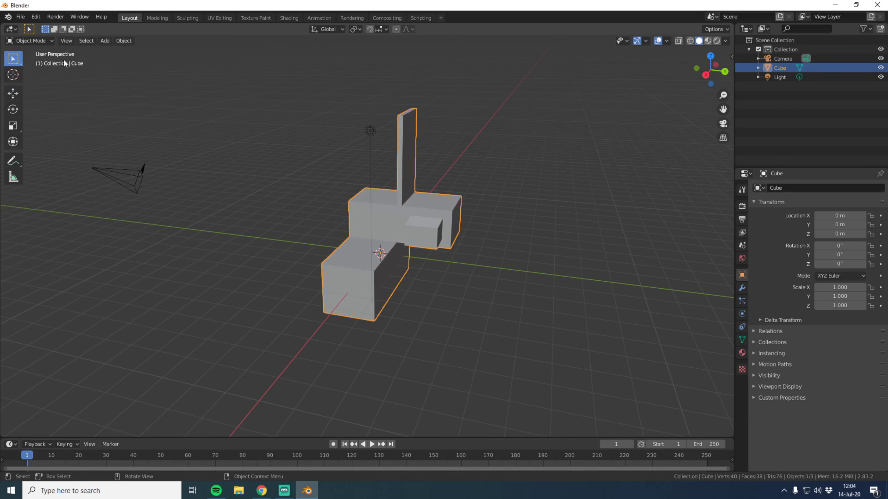
# Step: Add a mesh plane and drag it with the Move tool to about X 4.37 m, Y 6.72 m
pyautogui.click(107, 42)
pyautogui.moveTo(132, 52)
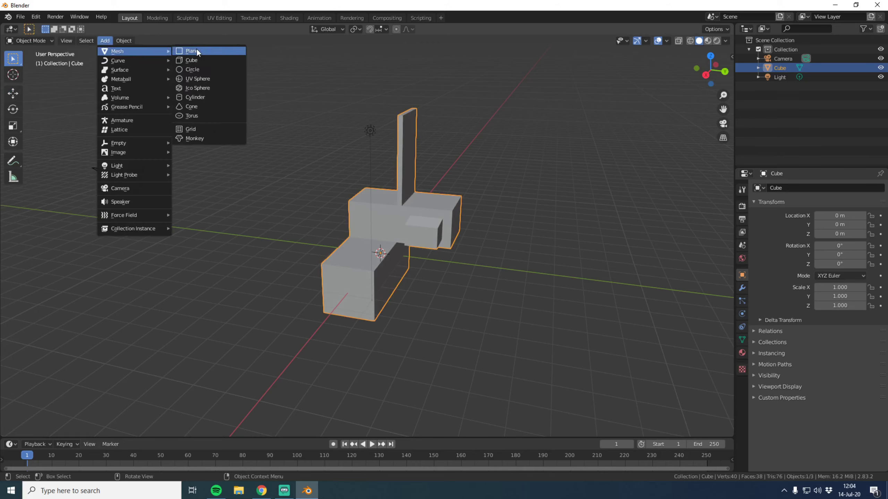
pyautogui.click(196, 51)
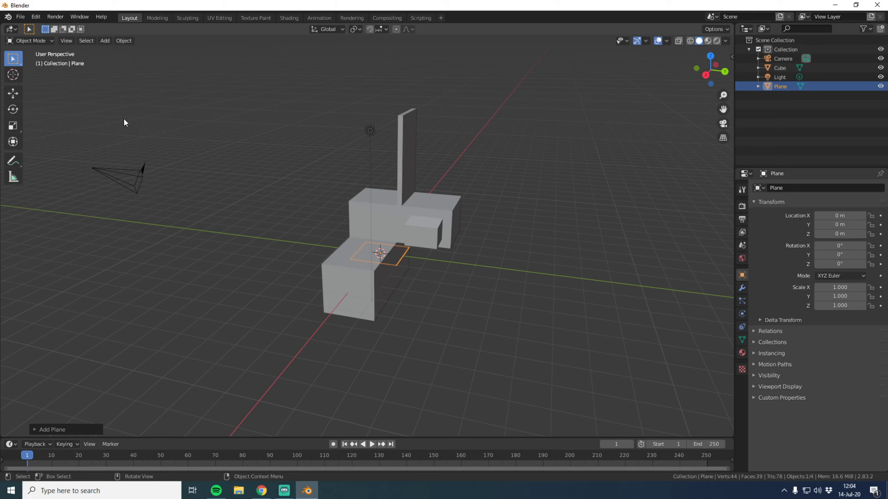
pyautogui.click(401, 262)
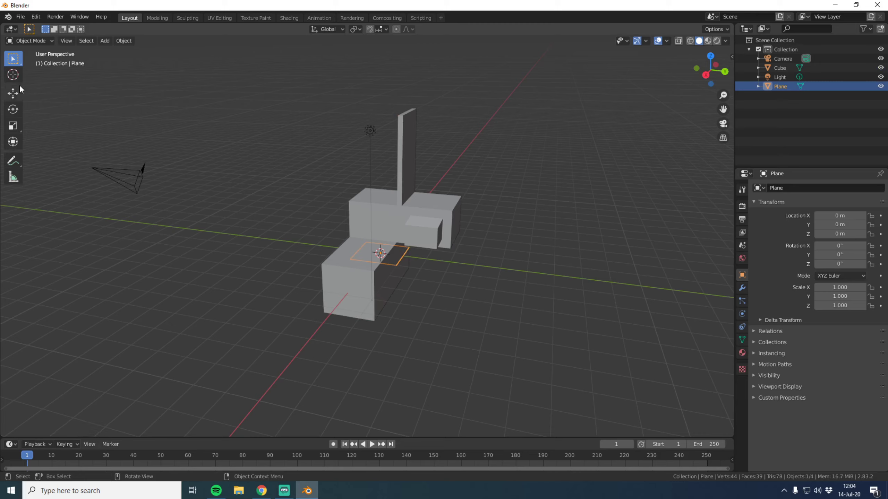
pyautogui.click(14, 93)
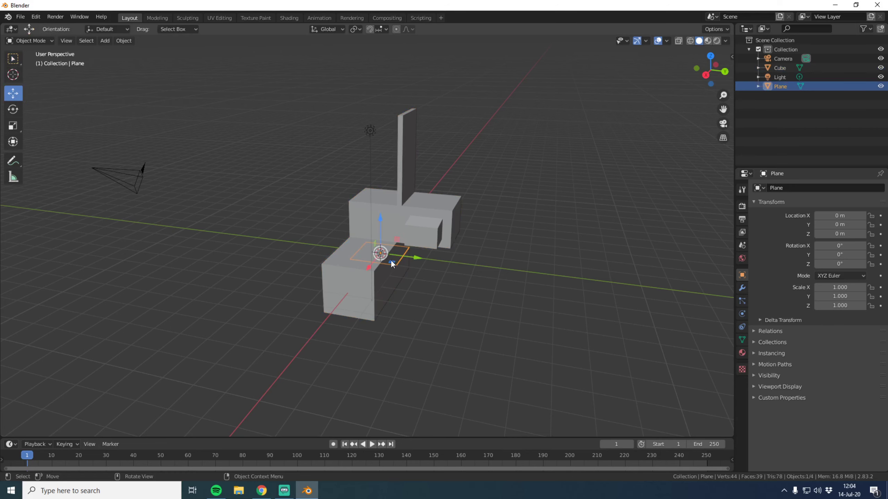
pyautogui.moveTo(392, 264); pyautogui.dragTo(531, 414)
pyautogui.moveTo(531, 413)
pyautogui.mouseDown(button='middle')
pyautogui.moveTo(450, 364)
pyautogui.moveTo(307, 400)
pyautogui.mouseUp(button='middle')
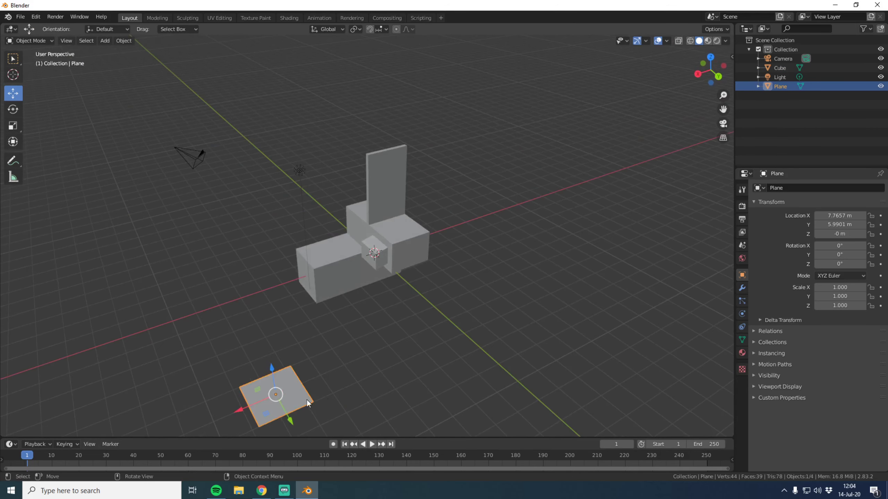
pyautogui.moveTo(265, 416); pyautogui.dragTo(357, 391)
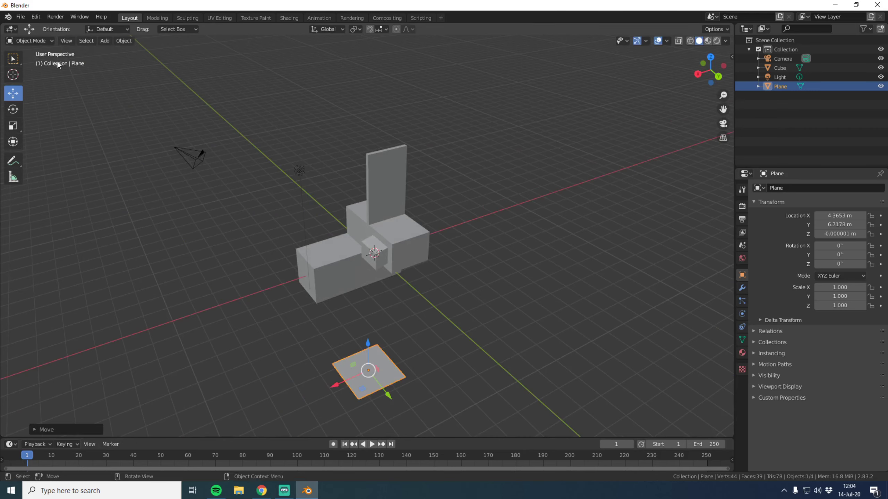
# Step: In Edit Mode, select all plane geometry, scale it up about 5x, and reframe the view
pyautogui.press('Tab')
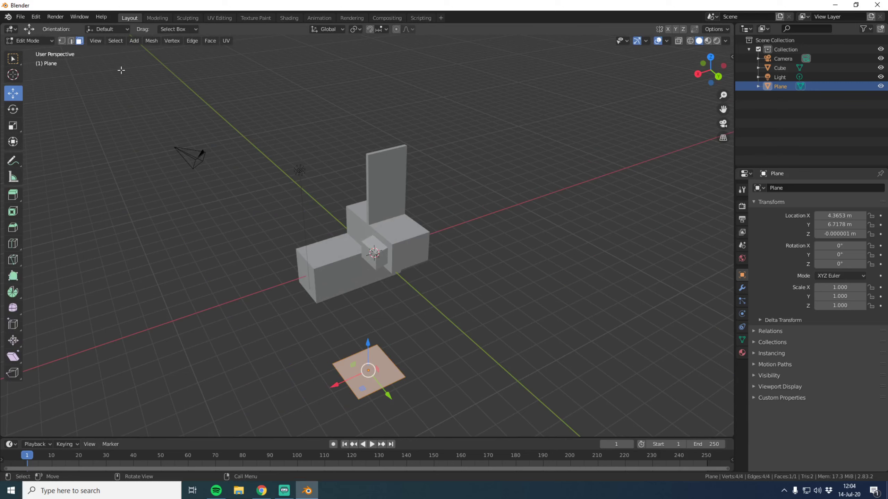
pyautogui.click(354, 325)
pyautogui.press('a')
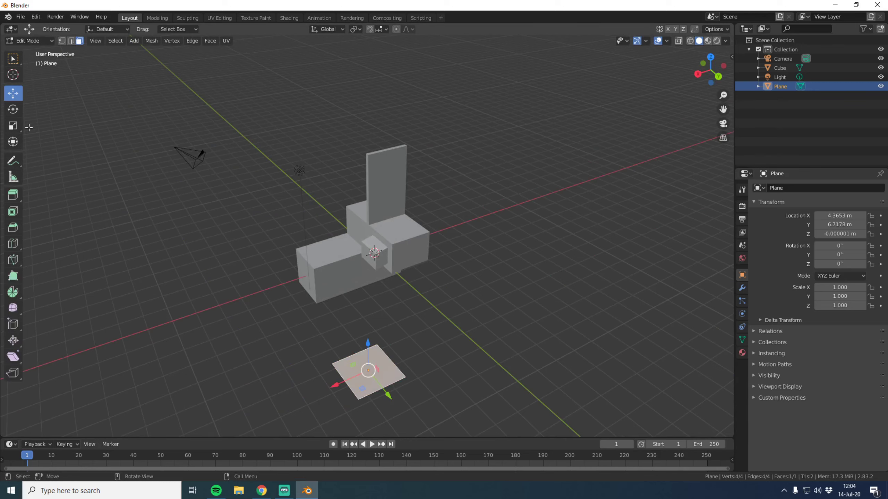
pyautogui.click(15, 128)
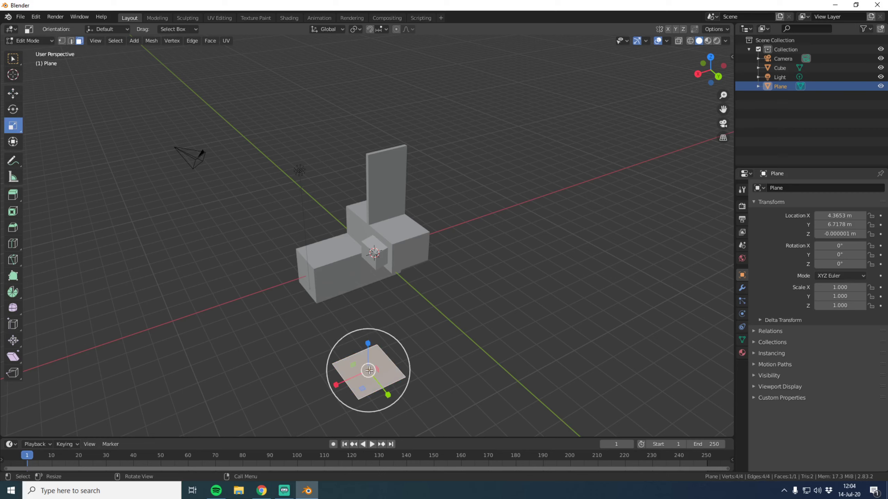
pyautogui.moveTo(368, 371)
pyautogui.mouseDown()
pyautogui.moveTo(548, 312)
pyautogui.moveTo(460, 341)
pyautogui.moveTo(497, 331)
pyautogui.moveTo(487, 332)
pyautogui.mouseUp()
pyautogui.moveTo(401, 273); pyautogui.dragTo(400, 366, button='middle')
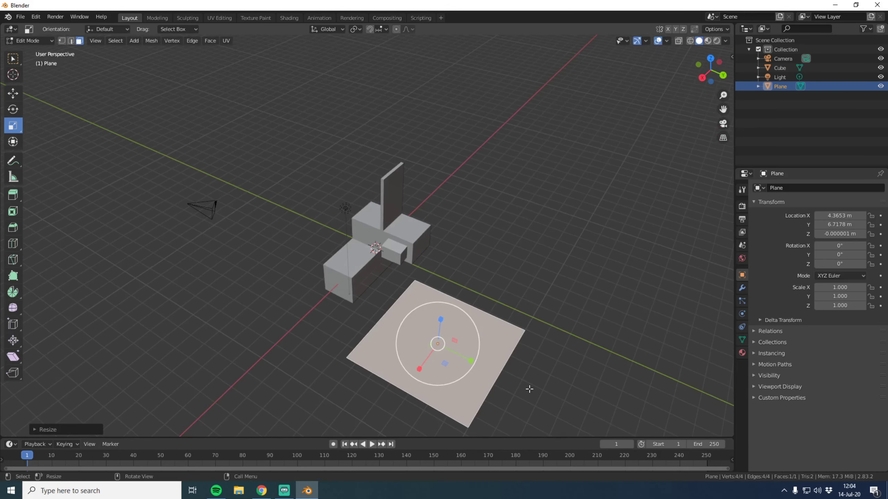
pyautogui.scroll(2, 529, 386)
pyautogui.keyDown('shift'); pyautogui.moveTo(495, 348); pyautogui.dragTo(323, 271, button='middle'); pyautogui.keyUp('shift')
pyautogui.scroll(1, 323, 271)
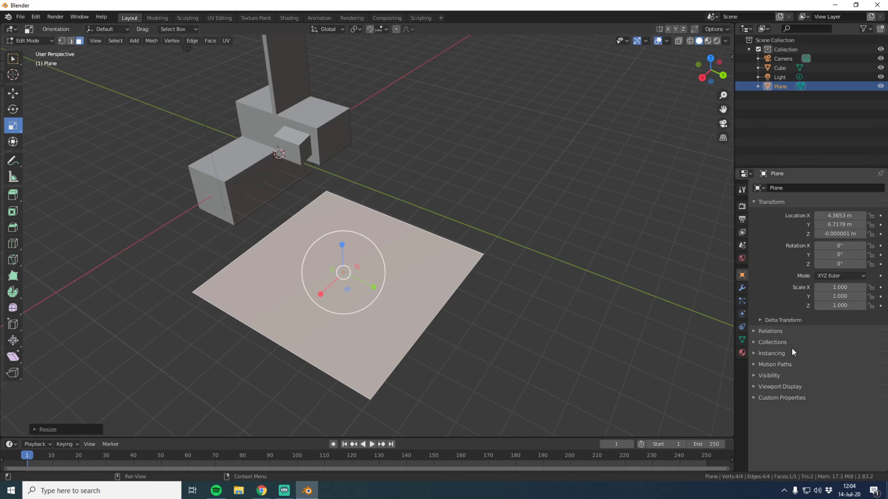
# Step: Create a new material on the plane with an Image Texture driving Base Color
pyautogui.click(741, 352)
pyautogui.click(780, 227)
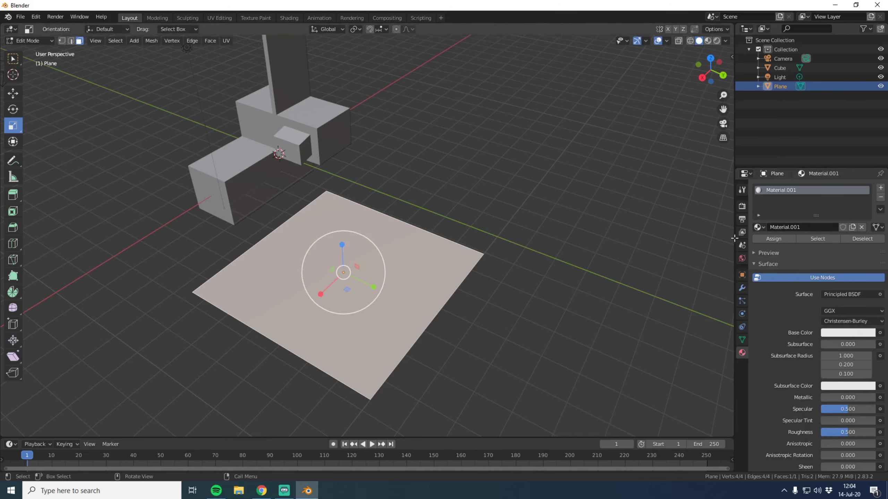
pyautogui.click(880, 333)
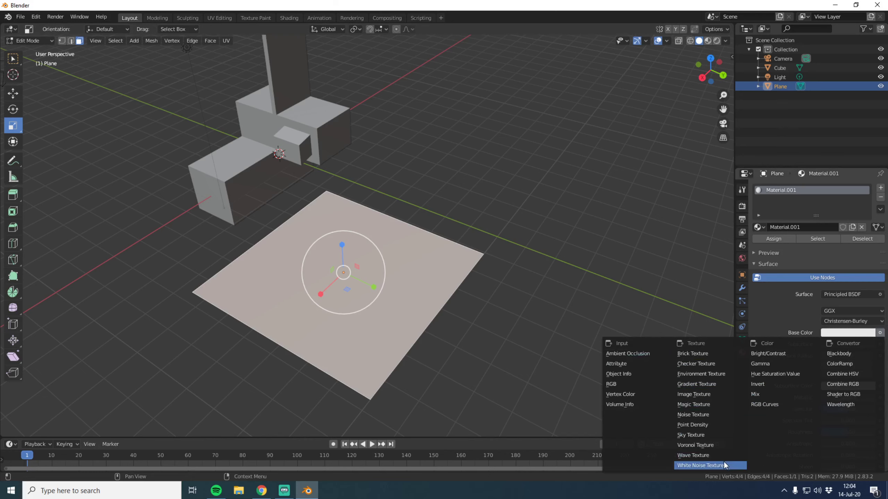
pyautogui.click(703, 396)
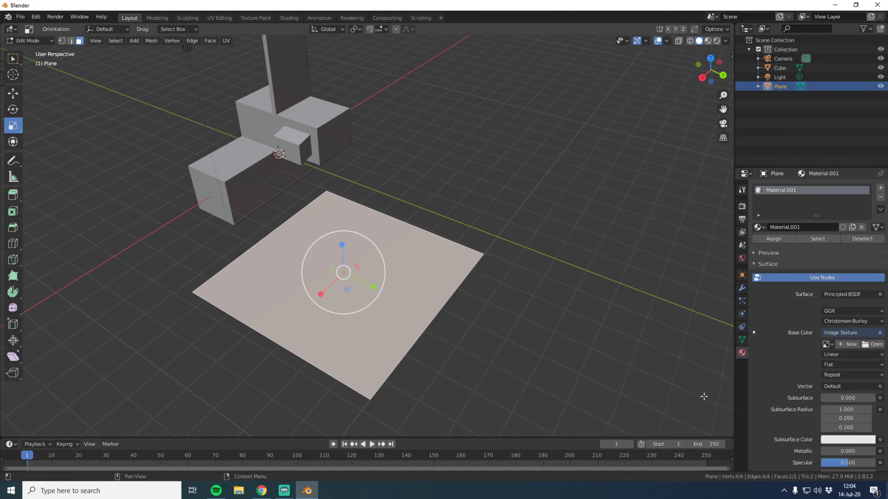
# Step: Load example_atlas.png from C:\DREAMUV\DreamUV-master\DreamUV-master as the texture image
pyautogui.click(867, 345)
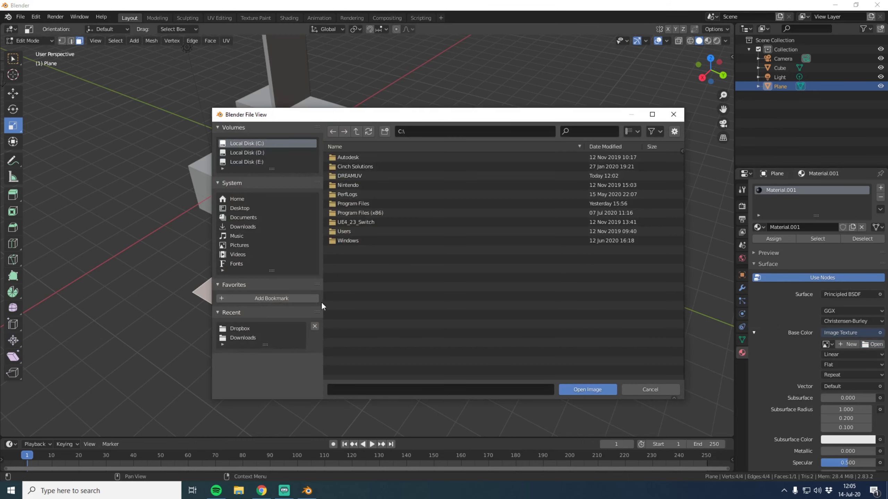
pyautogui.click(352, 177)
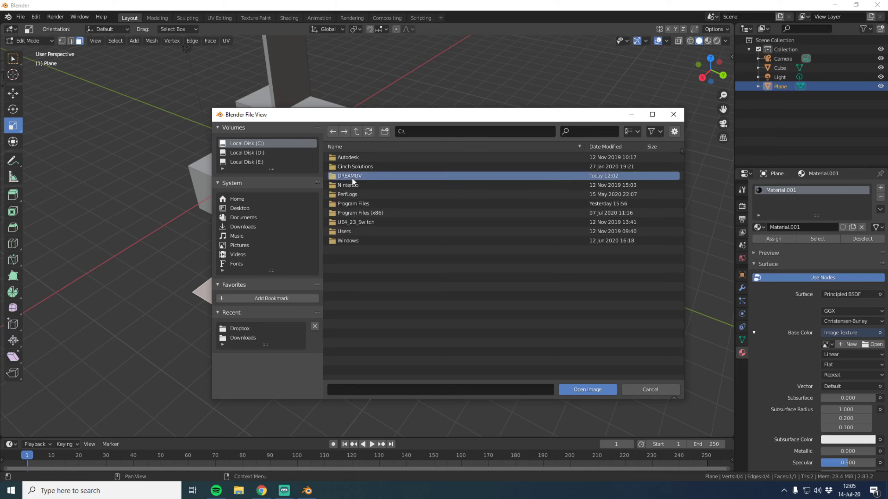
pyautogui.doubleClick(352, 177)
pyautogui.doubleClick(360, 157)
pyautogui.click(361, 157)
pyautogui.doubleClick(360, 158)
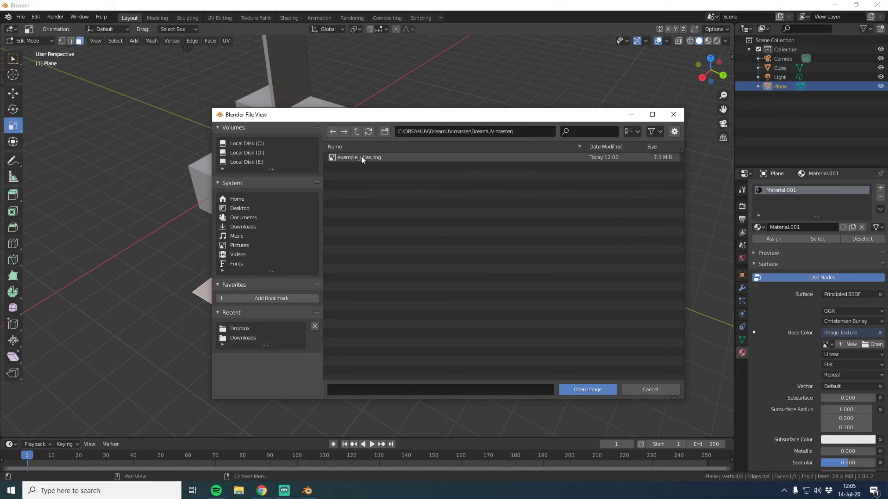
pyautogui.click(358, 156)
pyautogui.click(578, 388)
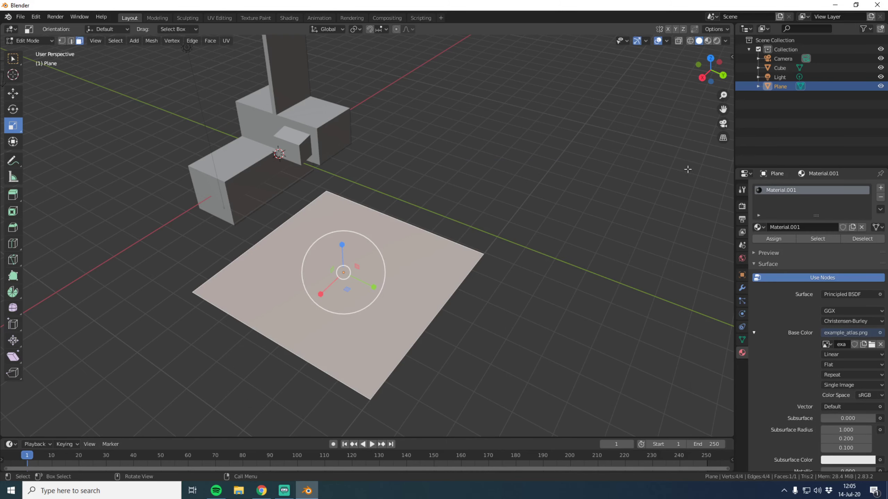
# Step: Switch the viewport to Material Preview shading so the atlas texture shows on the plane
pyautogui.click(707, 41)
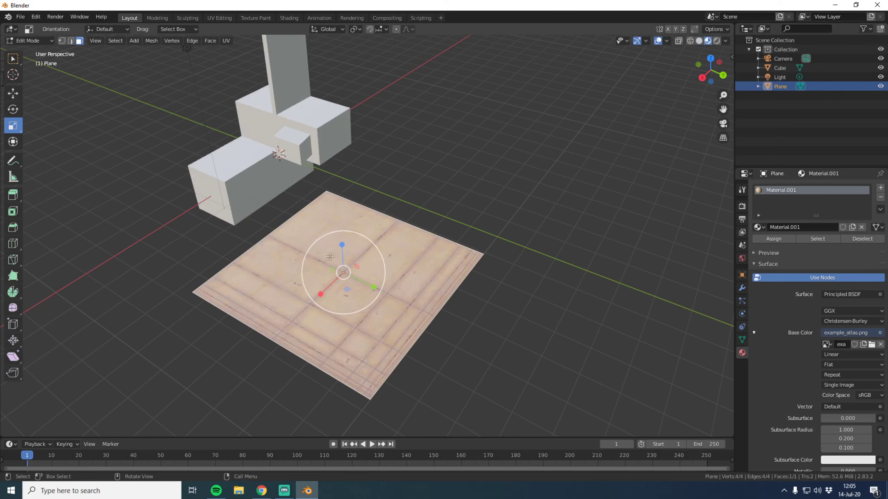
pyautogui.scroll(3, 360, 302)
pyautogui.scroll(4, 360, 303)
pyautogui.scroll(-5, 360, 303)
pyautogui.scroll(2, 360, 302)
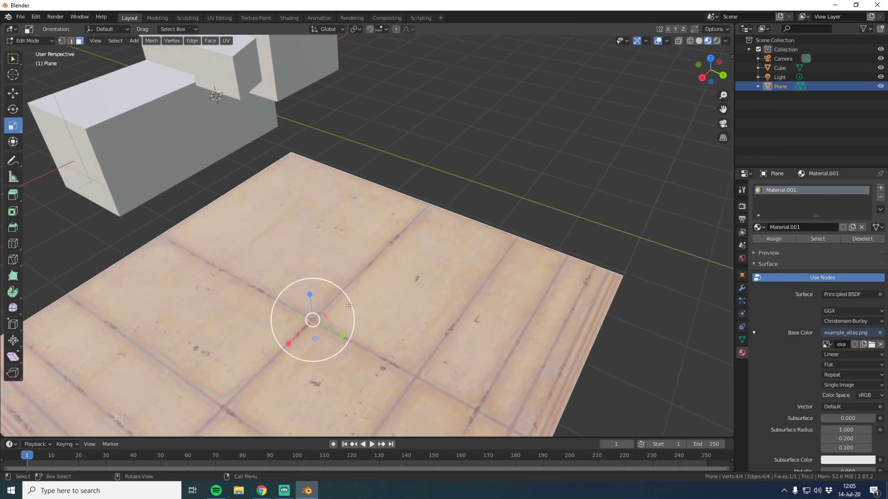
pyautogui.moveTo(360, 303)
pyautogui.mouseDown(button='middle')
pyautogui.moveTo(404, 269)
pyautogui.moveTo(392, 210)
pyautogui.moveTo(342, 128)
pyautogui.mouseUp(button='middle')
pyautogui.scroll(-4, 404, 269)
pyautogui.scroll(2, 392, 204)
pyautogui.scroll(-3, 392, 203)
pyautogui.scroll(3, 342, 129)
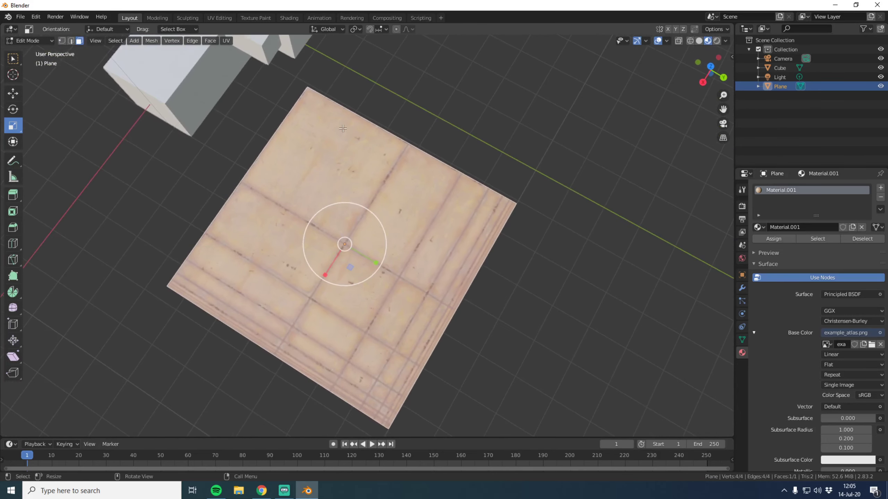
# Step: Assign the existing Material.001 to the cube in Object Mode
pyautogui.press('Tab')
pyautogui.click(184, 91)
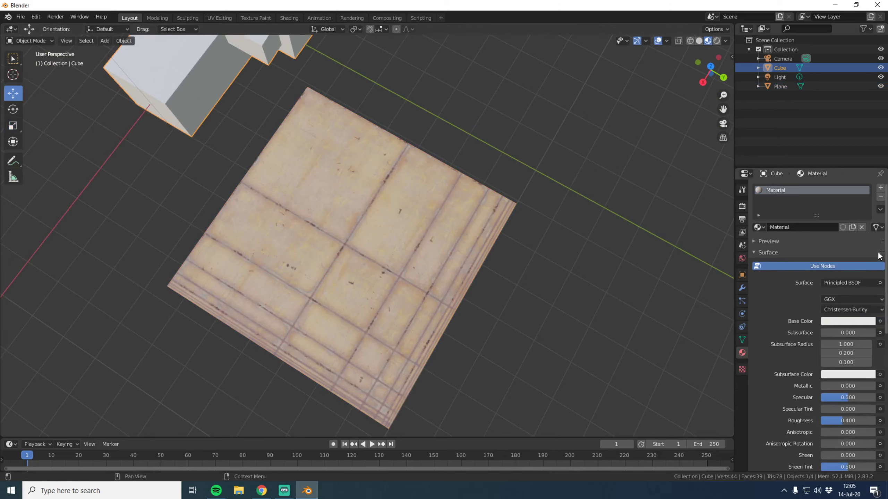
pyautogui.click(759, 226)
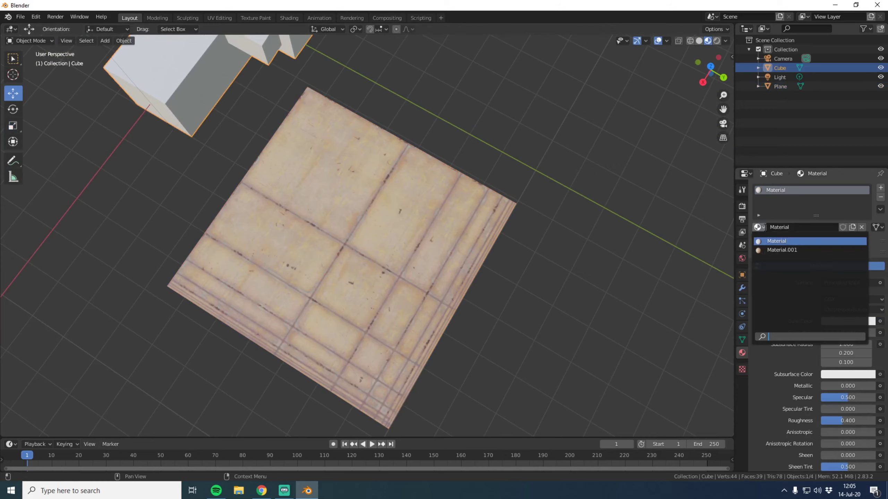
pyautogui.click(782, 250)
pyautogui.moveTo(523, 148)
pyautogui.mouseDown(button='middle')
pyautogui.moveTo(372, 72)
pyautogui.moveTo(381, 179)
pyautogui.mouseUp(button='middle')
pyautogui.scroll(3, 371, 155)
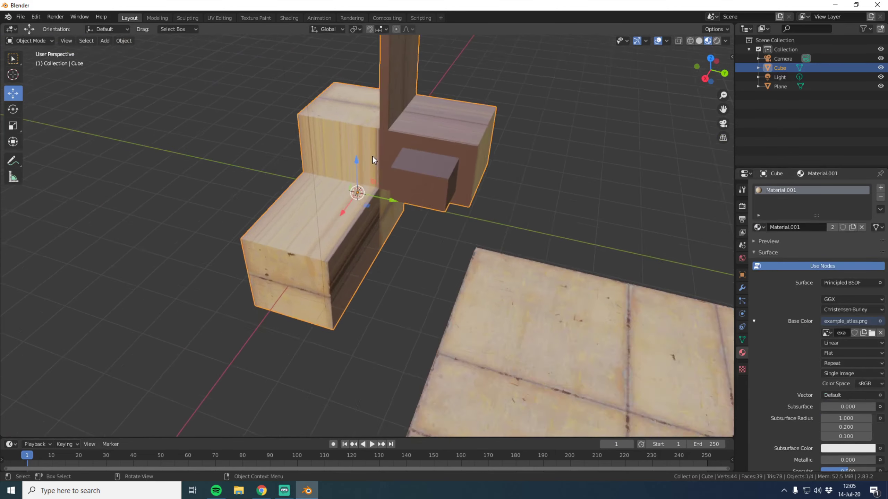
pyautogui.scroll(-5, 372, 159)
pyautogui.moveTo(555, 260)
pyautogui.mouseDown(button='middle')
pyautogui.moveTo(527, 272)
pyautogui.moveTo(558, 356)
pyautogui.moveTo(506, 196)
pyautogui.mouseUp(button='middle')
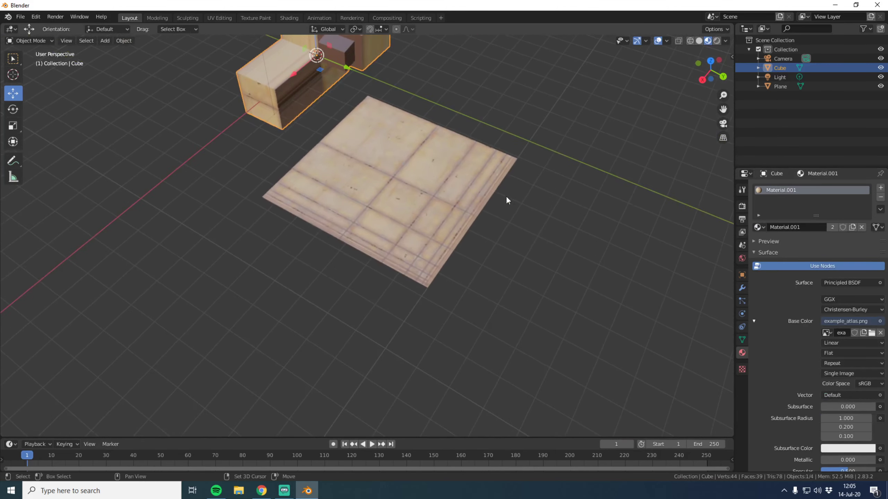
pyautogui.click(418, 178)
pyautogui.press('Tab')
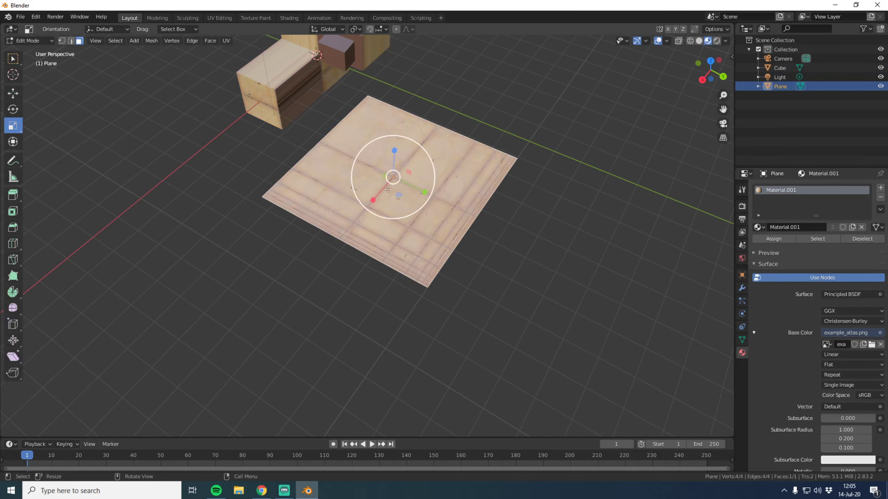
pyautogui.scroll(3, 354, 171)
pyautogui.scroll(3, 354, 171)
pyautogui.scroll(8, 354, 171)
pyautogui.scroll(-10, 353, 171)
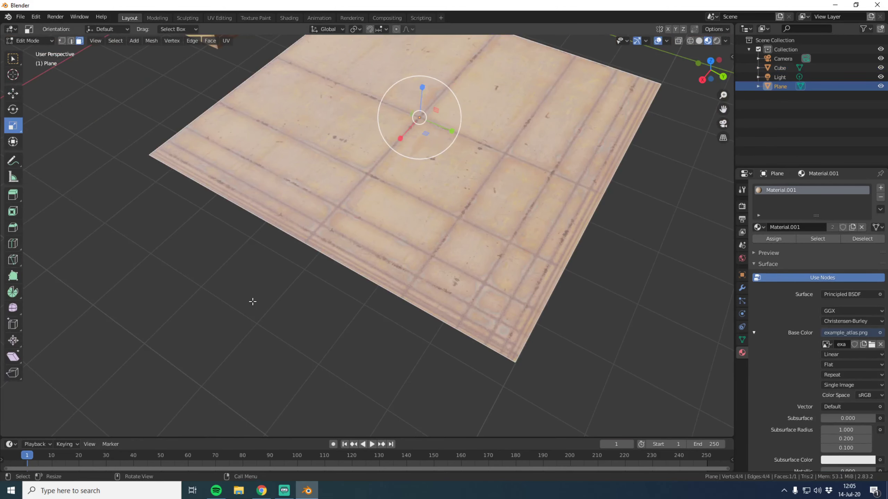
pyautogui.click(14, 244)
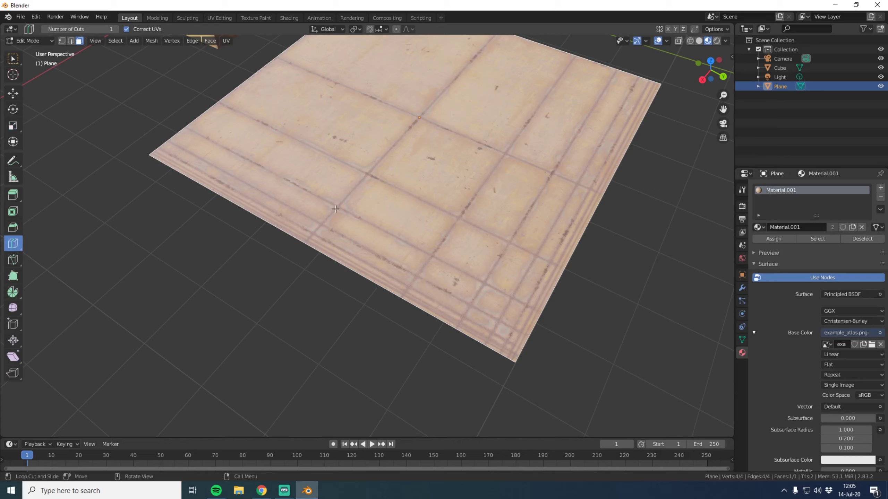
pyautogui.moveTo(315, 238); pyautogui.dragTo(339, 241)
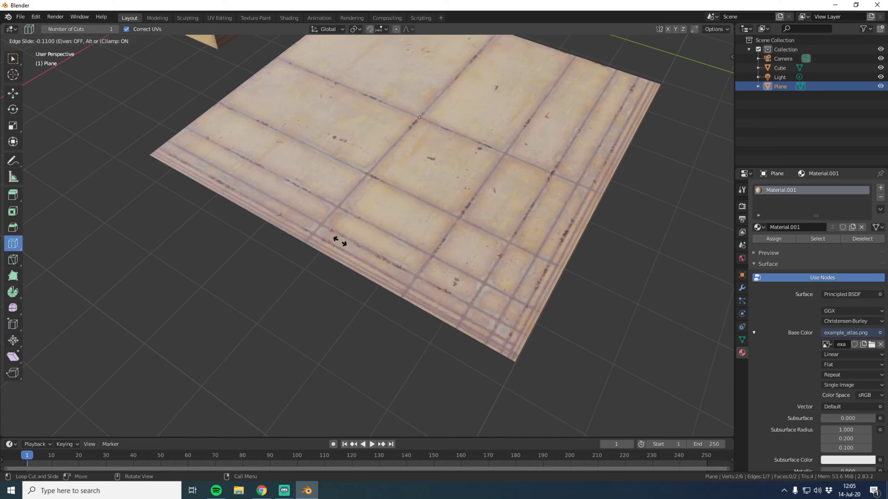
pyautogui.click(402, 269)
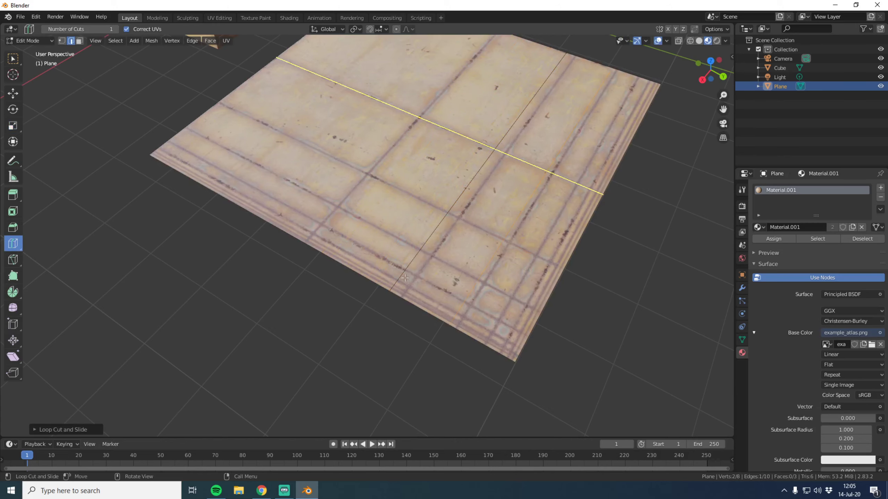
pyautogui.scroll(-3, 413, 295)
pyautogui.moveTo(413, 294); pyautogui.dragTo(419, 333, button='middle')
pyautogui.hotkey('ctrl', 'z')
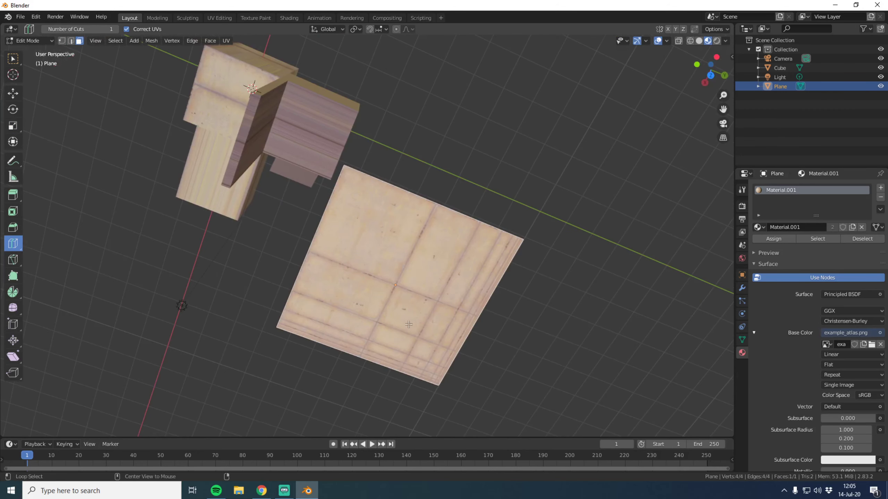
pyautogui.press('ctrl+KP_1')
pyautogui.press('KP_1')
pyautogui.moveTo(422, 297)
pyautogui.mouseDown(button='middle')
pyautogui.moveTo(269, 222)
pyautogui.moveTo(379, 237)
pyautogui.moveTo(366, 181)
pyautogui.mouseUp(button='middle')
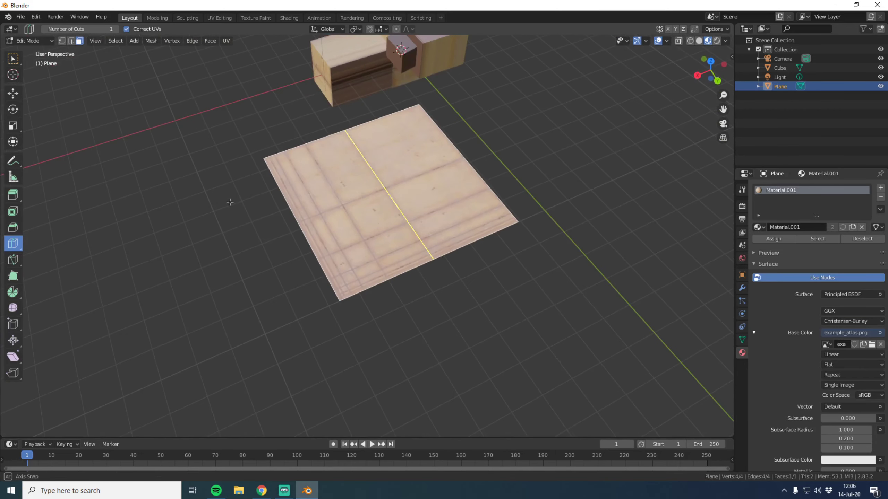
pyautogui.press('Tab')
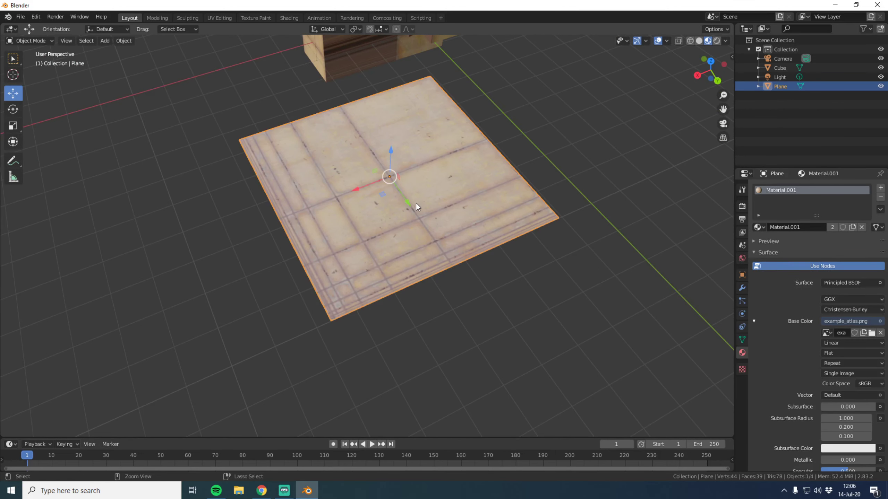
# Step: Loop-cut the plane with vertical and horizontal edge loops along the atlas borders
pyautogui.press('Tab')
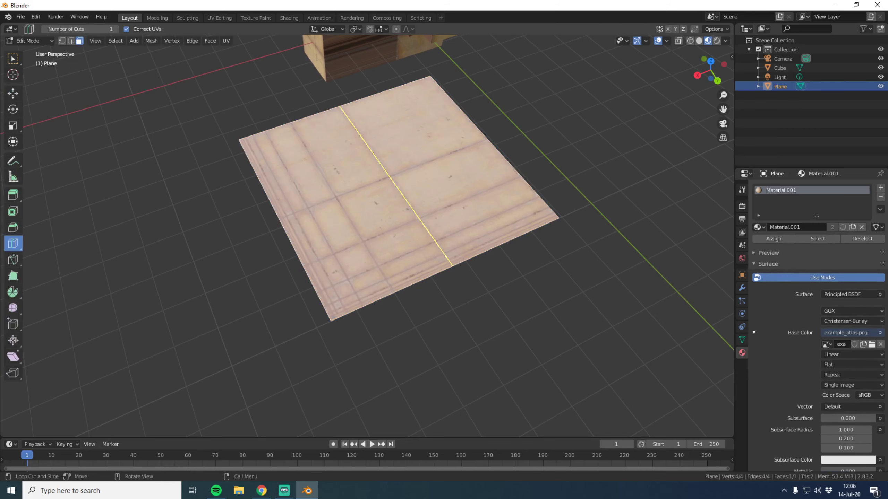
pyautogui.click(444, 253)
pyautogui.click(414, 175)
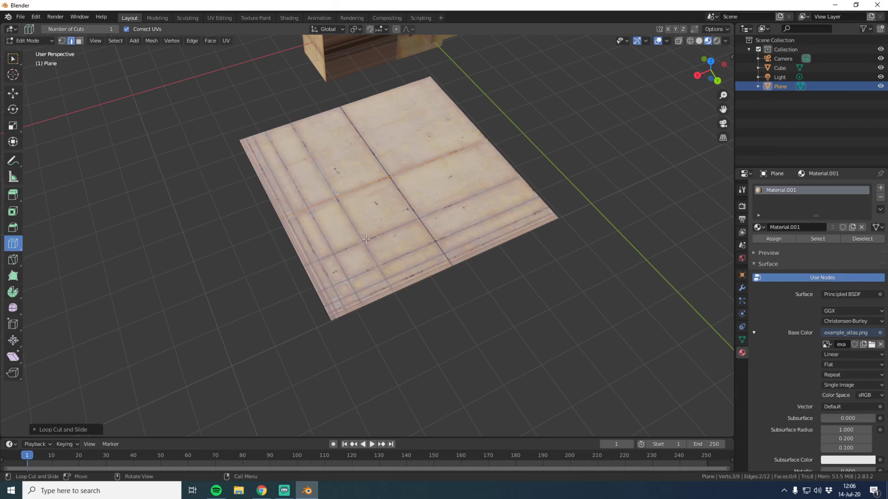
pyautogui.click(443, 235)
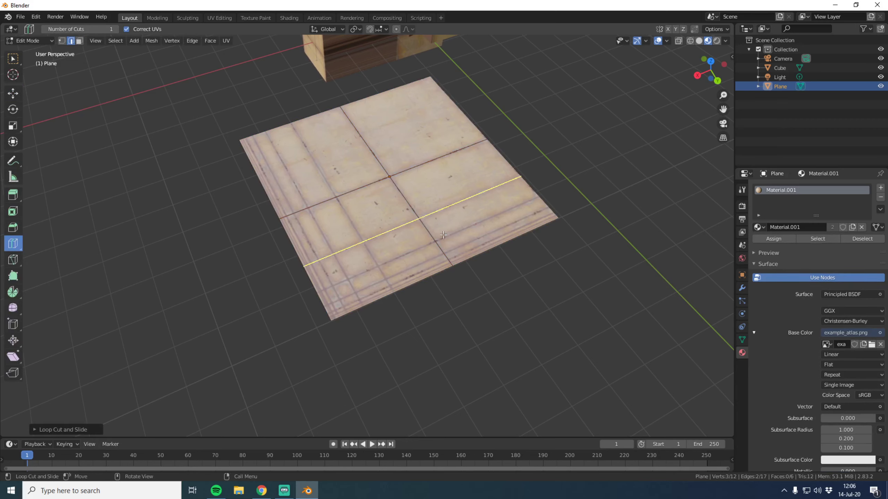
pyautogui.click(350, 287)
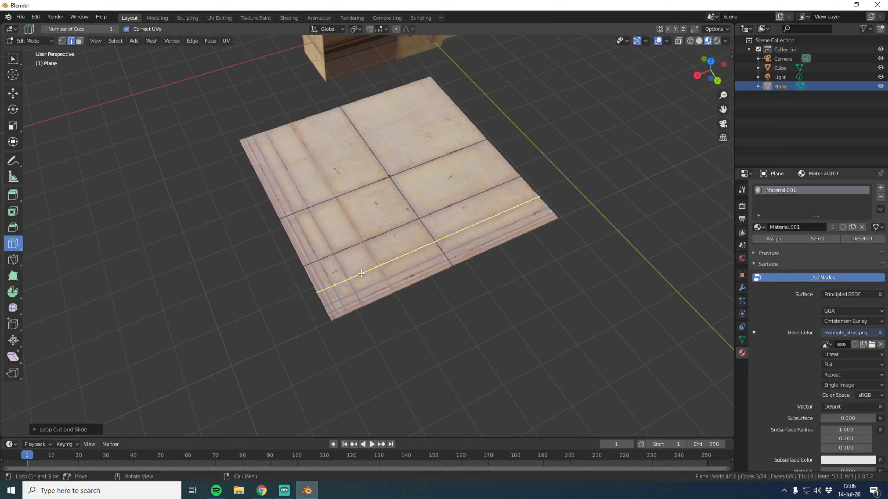
pyautogui.click(360, 277)
# Step: Add more edge loops near the plane's left and bottom edges along the atlas strips
pyautogui.click(354, 297)
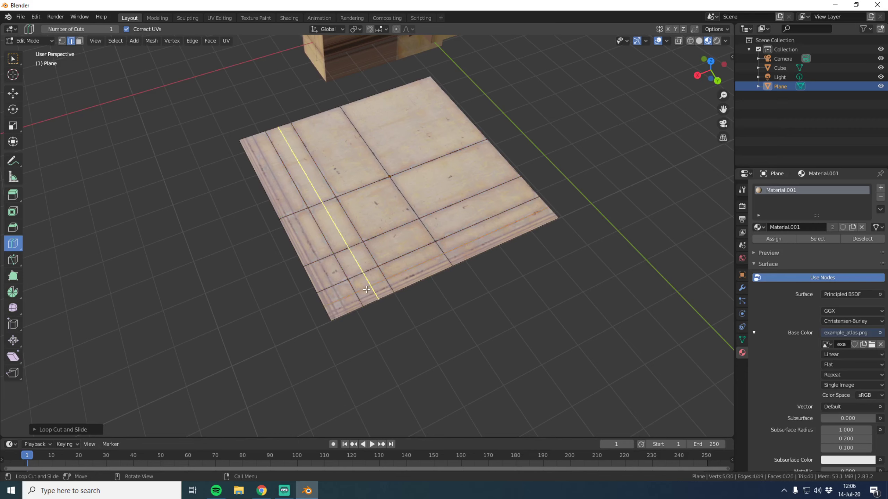
pyautogui.click(348, 301)
pyautogui.click(344, 306)
pyautogui.scroll(3, 339, 308)
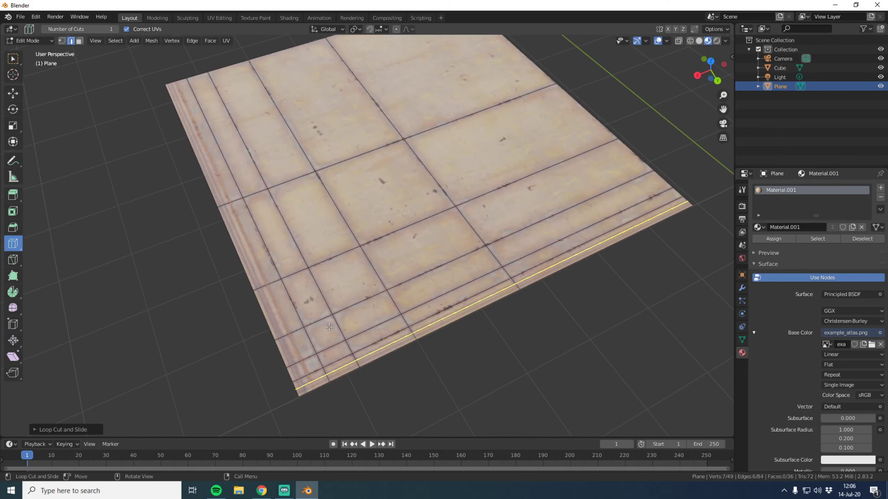
pyautogui.click(324, 378)
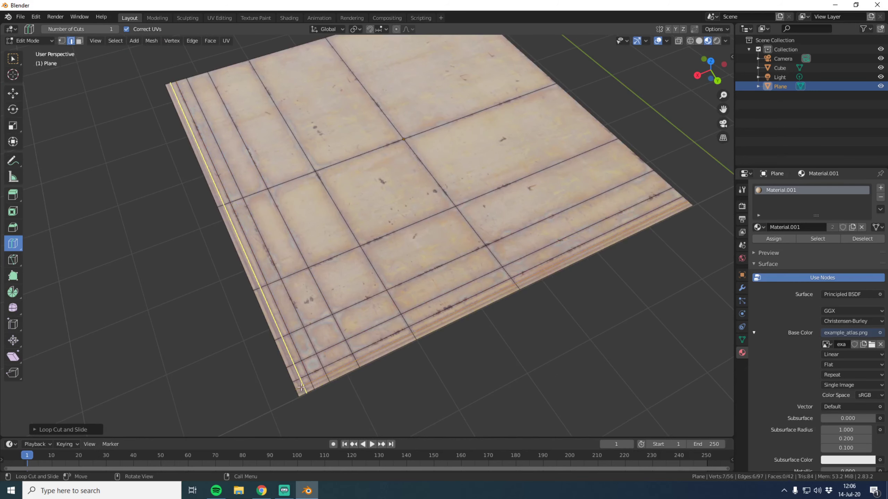
pyautogui.click(316, 383)
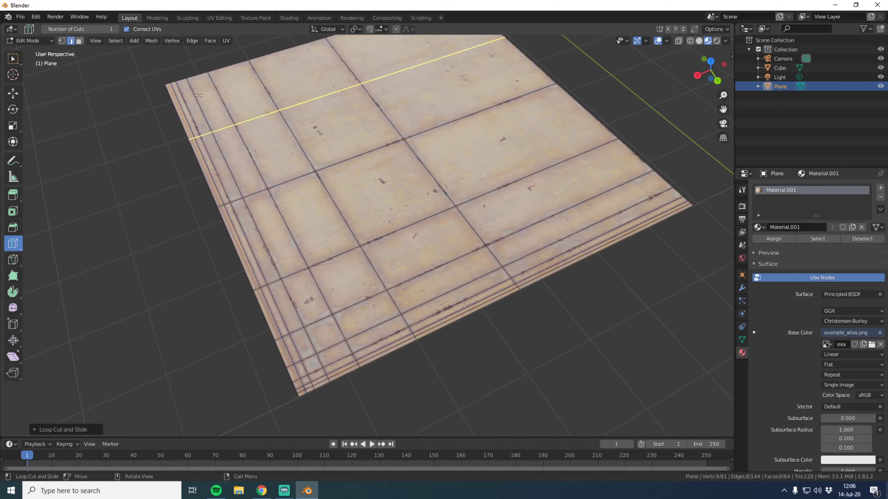
pyautogui.moveTo(148, 103)
pyautogui.mouseDown(button='middle')
pyautogui.moveTo(190, 82)
pyautogui.moveTo(254, 184)
pyautogui.moveTo(307, 196)
pyautogui.moveTo(358, 198)
pyautogui.moveTo(390, 129)
pyautogui.moveTo(398, 185)
pyautogui.moveTo(384, 341)
pyautogui.moveTo(243, 212)
pyautogui.moveTo(92, 153)
pyautogui.moveTo(531, 182)
pyautogui.moveTo(406, 215)
pyautogui.mouseUp(button='middle')
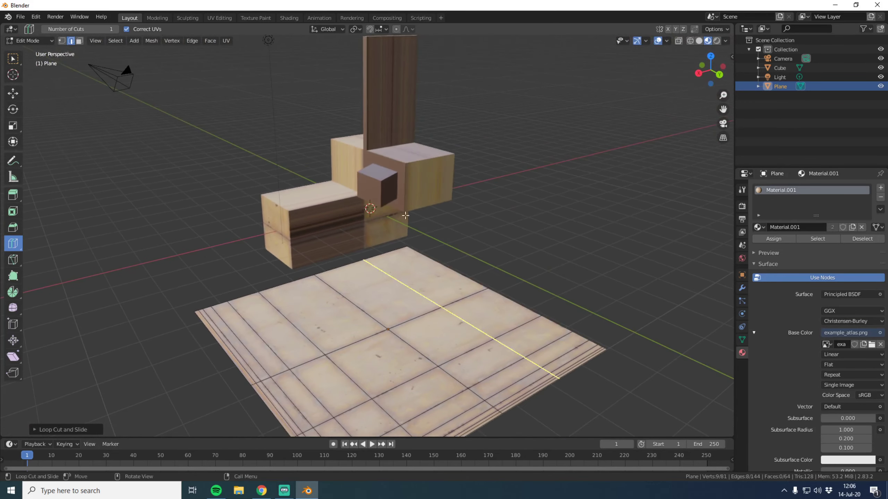
# Step: Put the cube in Edit Mode and open the DreamUV sidebar's Atlas Object list
pyautogui.press('Tab')
pyautogui.click(386, 199)
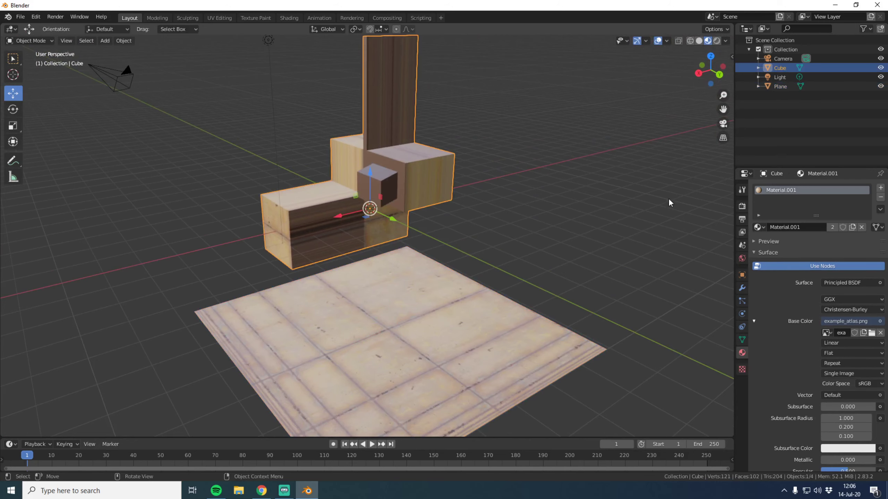
pyautogui.press('Tab')
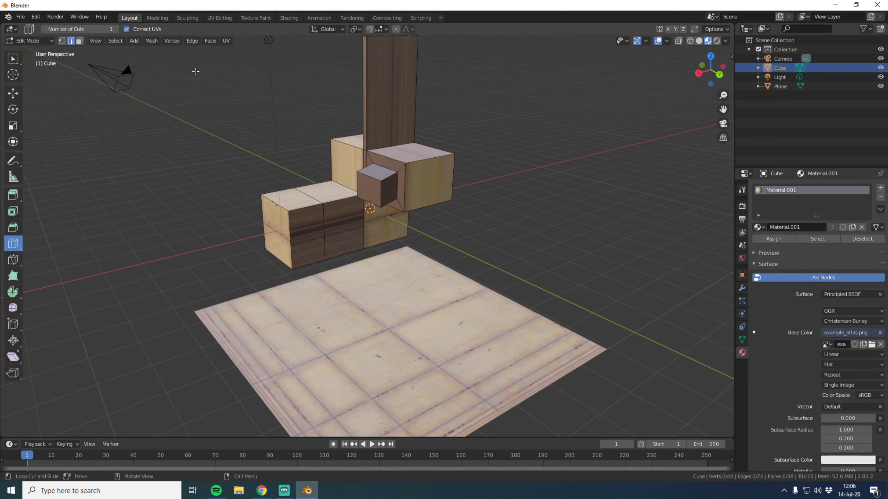
pyautogui.click(732, 56)
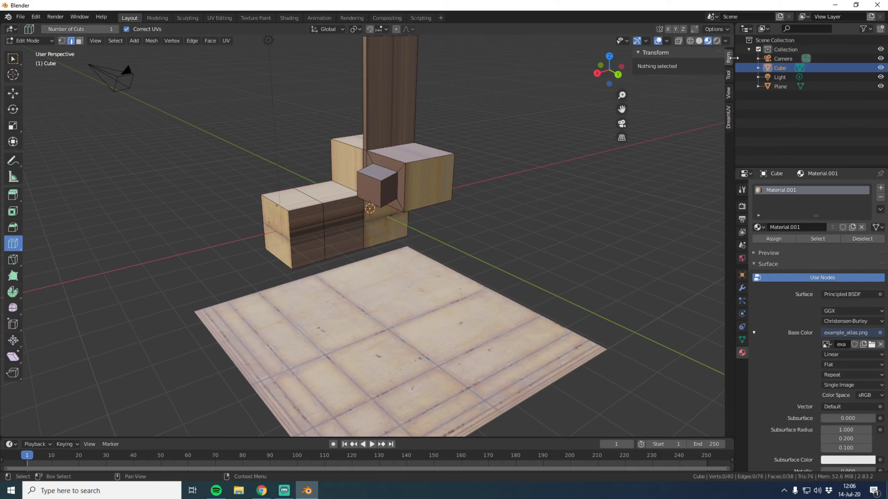
pyautogui.click(727, 115)
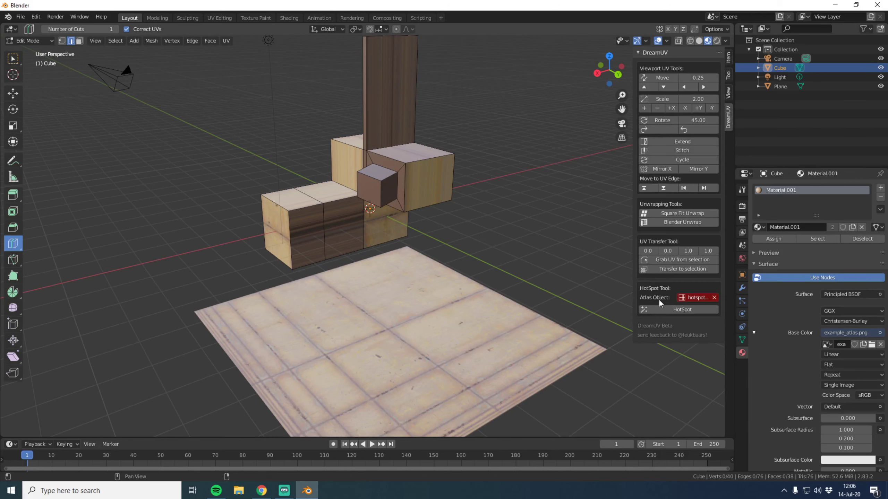
pyautogui.click(695, 300)
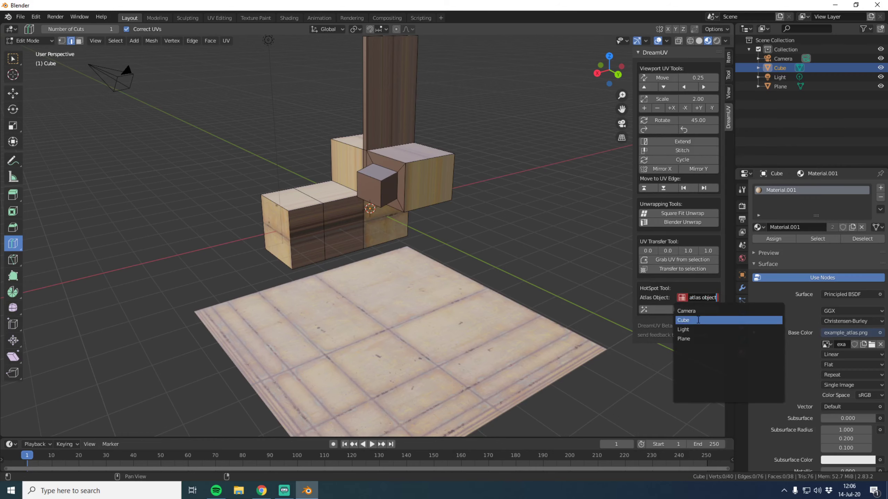
# Step: Set the DreamUV Atlas Object to Plane
pyautogui.click(694, 340)
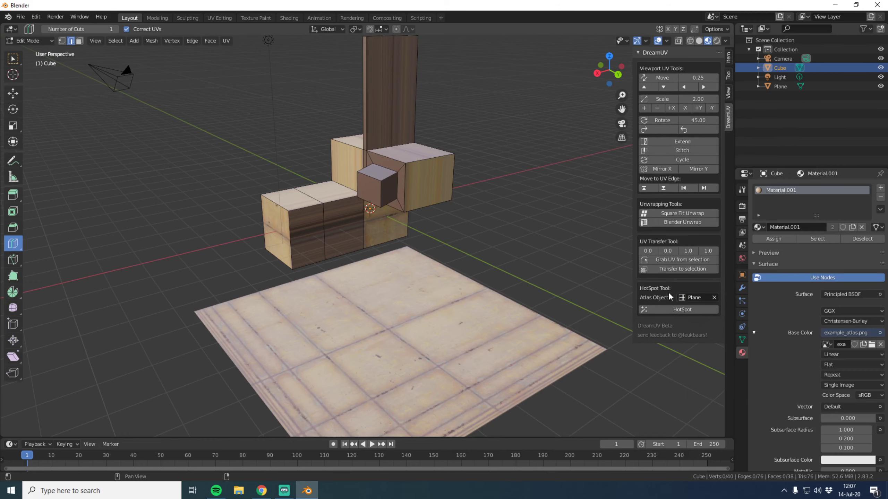
pyautogui.scroll(2, 325, 177)
pyautogui.scroll(-1, 325, 176)
pyautogui.scroll(2, 325, 177)
pyautogui.scroll(2, 326, 176)
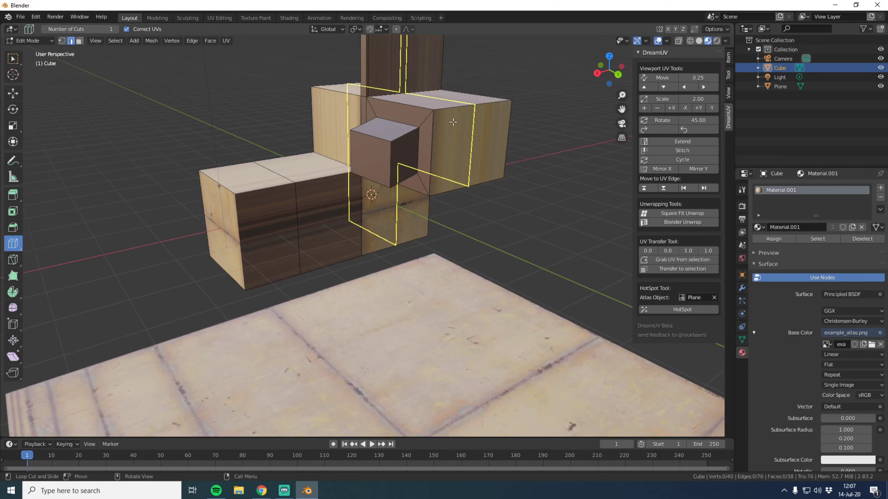
# Step: Select all of the cube's faces and HotSpot-map them onto the atlas
pyautogui.click(80, 41)
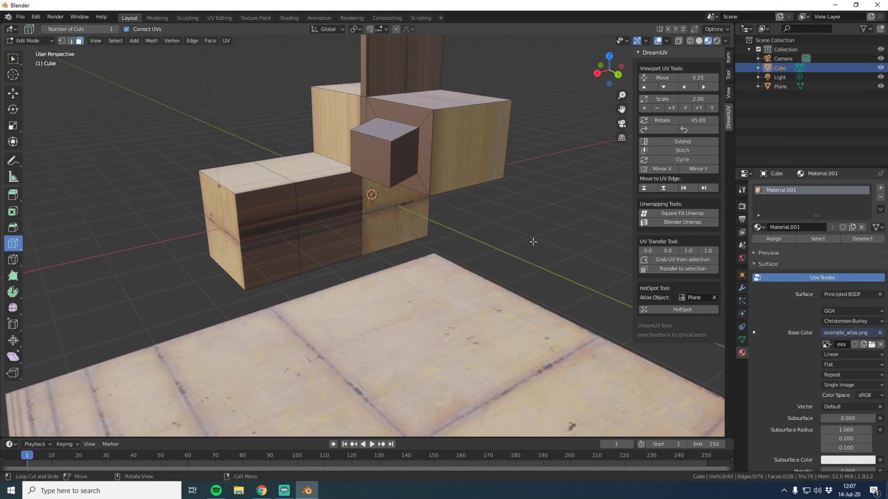
pyautogui.press('a')
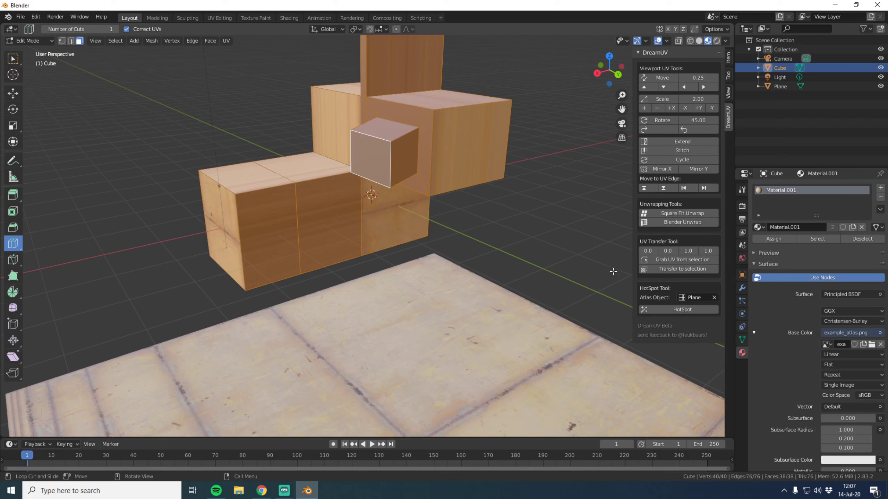
pyautogui.click(676, 309)
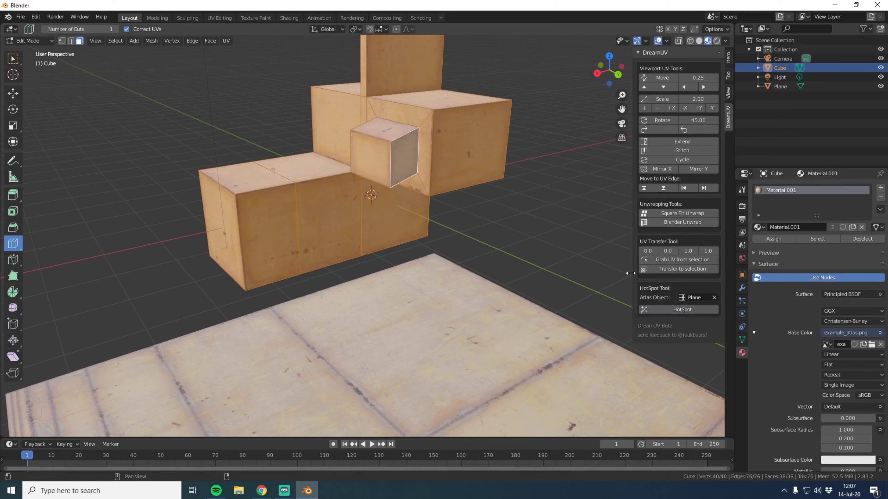
# Step: Check the remapped cube, then try extra edge loops on the pillar and undo them
pyautogui.press('Tab')
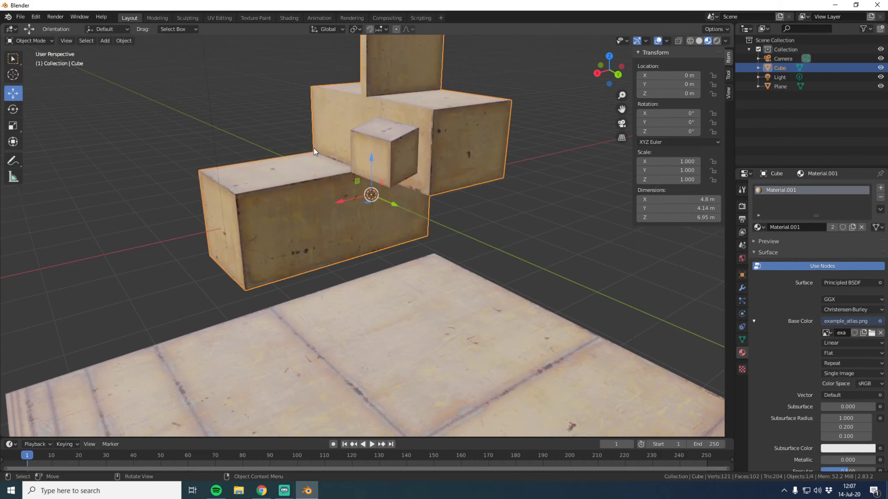
pyautogui.moveTo(314, 148)
pyautogui.mouseDown(button='middle')
pyautogui.moveTo(303, 210)
pyautogui.moveTo(291, 173)
pyautogui.moveTo(177, 139)
pyautogui.moveTo(125, 138)
pyautogui.moveTo(113, 155)
pyautogui.moveTo(85, 153)
pyautogui.moveTo(223, 168)
pyautogui.moveTo(233, 118)
pyautogui.moveTo(225, 121)
pyautogui.moveTo(256, 127)
pyautogui.moveTo(392, 304)
pyautogui.moveTo(375, 281)
pyautogui.moveTo(313, 260)
pyautogui.mouseUp(button='middle')
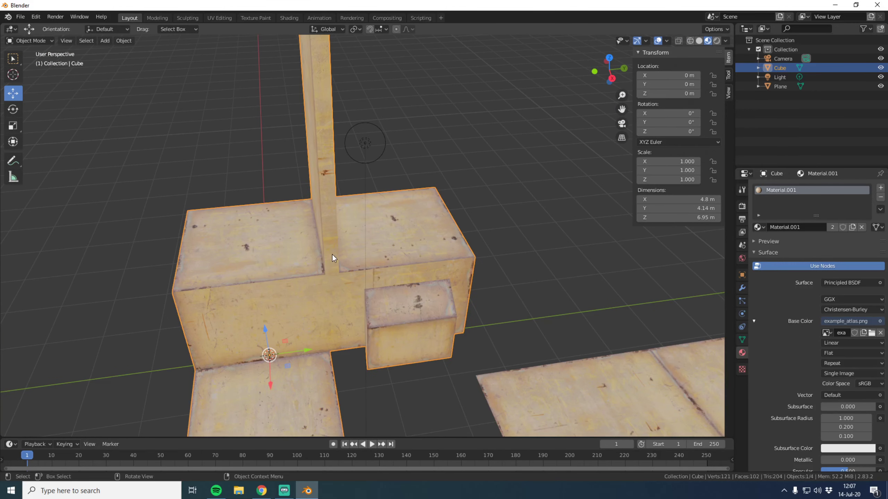
pyautogui.press('Tab')
pyautogui.click(320, 147)
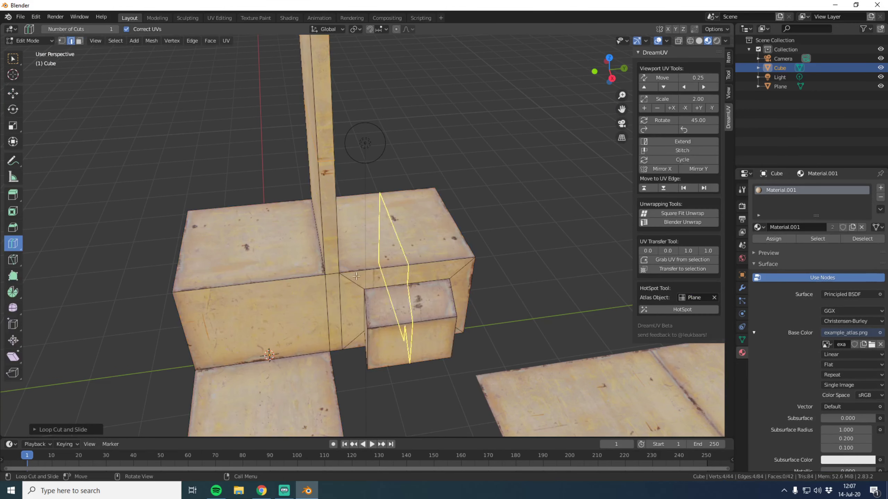
pyautogui.click(79, 41)
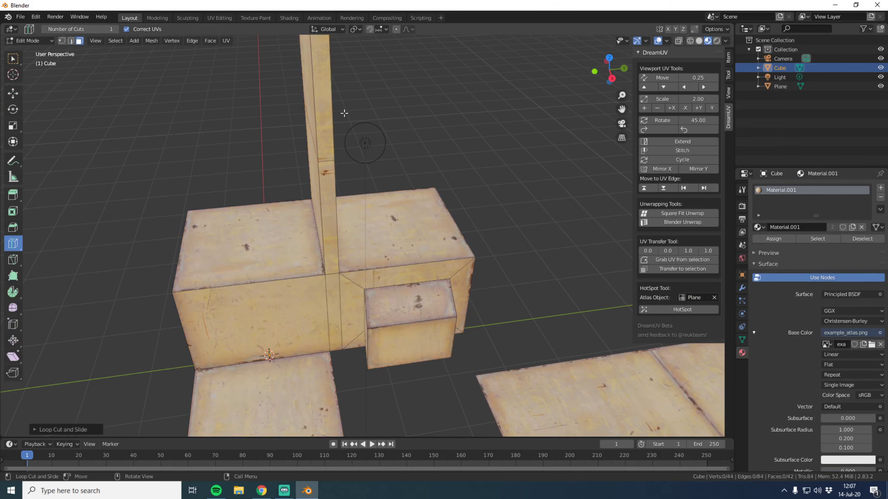
pyautogui.click(327, 105)
pyautogui.click(315, 157)
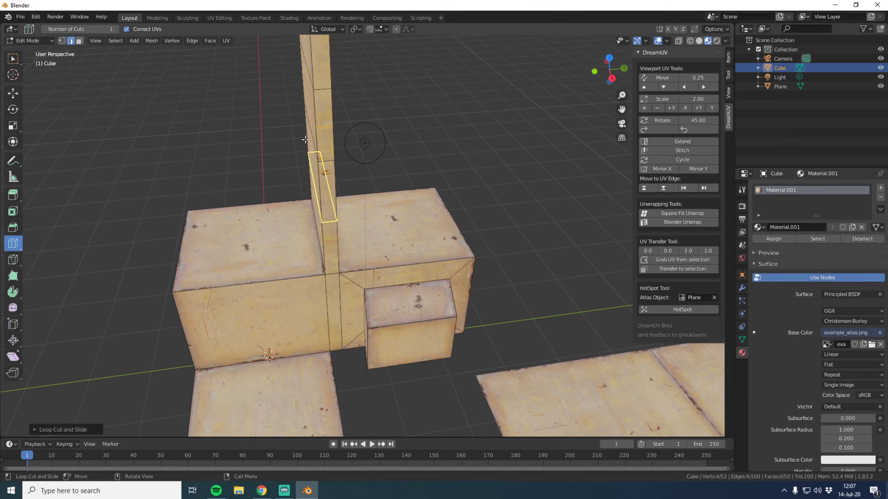
pyautogui.moveTo(305, 140); pyautogui.dragTo(324, 147, button='middle')
pyautogui.hotkey('ctrl', 'z')
pyautogui.hotkey('ctrl', 'z')
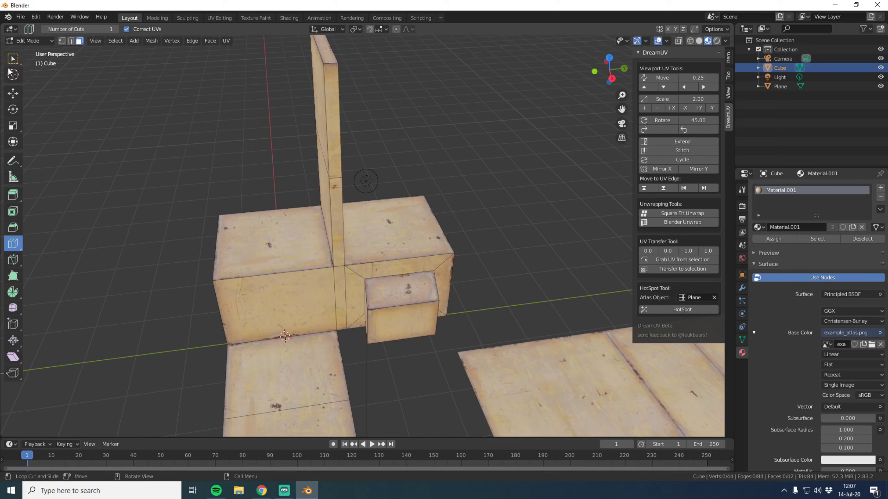
# Step: HotSpot-map the pillar's faces, first two together, then three more
pyautogui.click(12, 93)
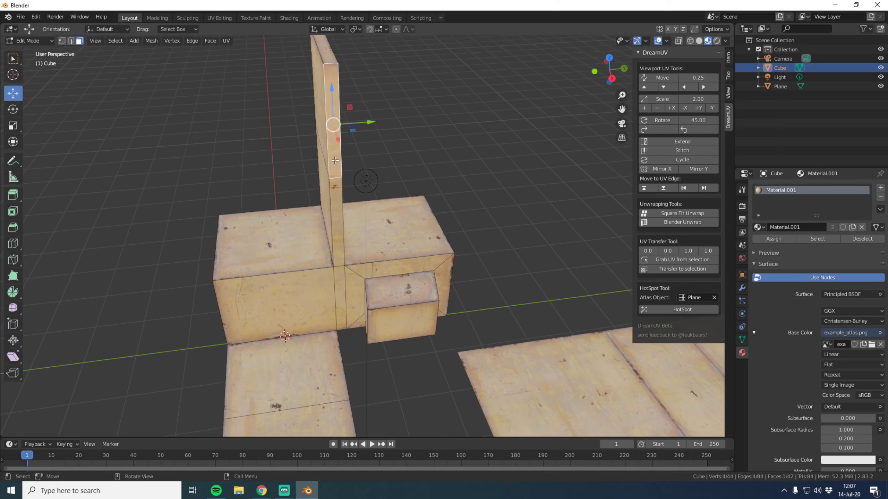
pyautogui.click(336, 196)
pyautogui.keyDown('shift'); pyautogui.click(332, 151); pyautogui.keyUp('shift')
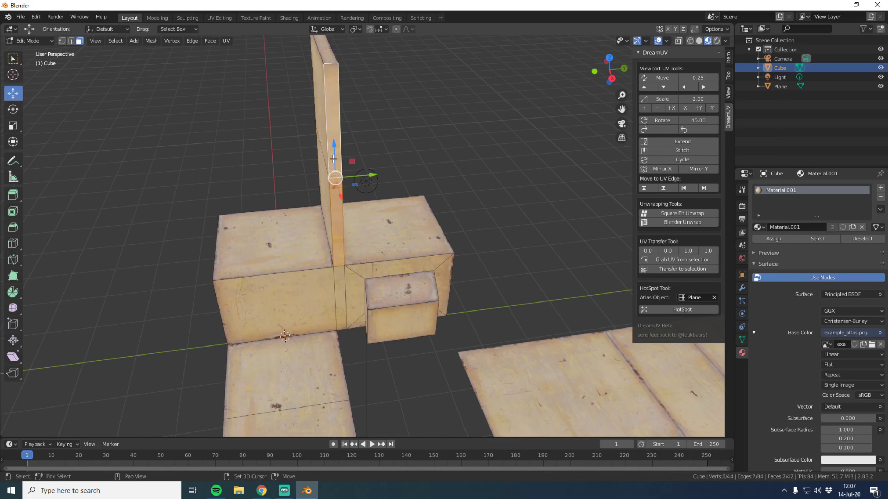
pyautogui.click(682, 309)
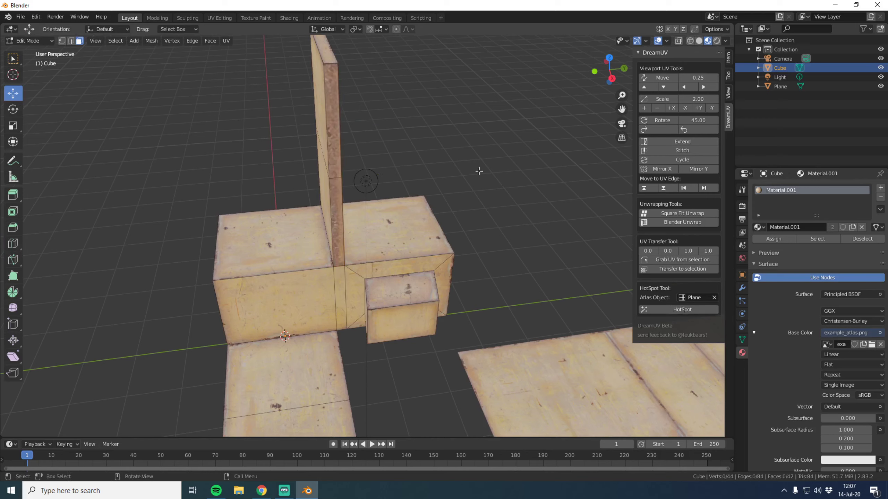
pyautogui.click(344, 287)
pyautogui.keyDown('shift'); pyautogui.click(339, 253); pyautogui.keyUp('shift')
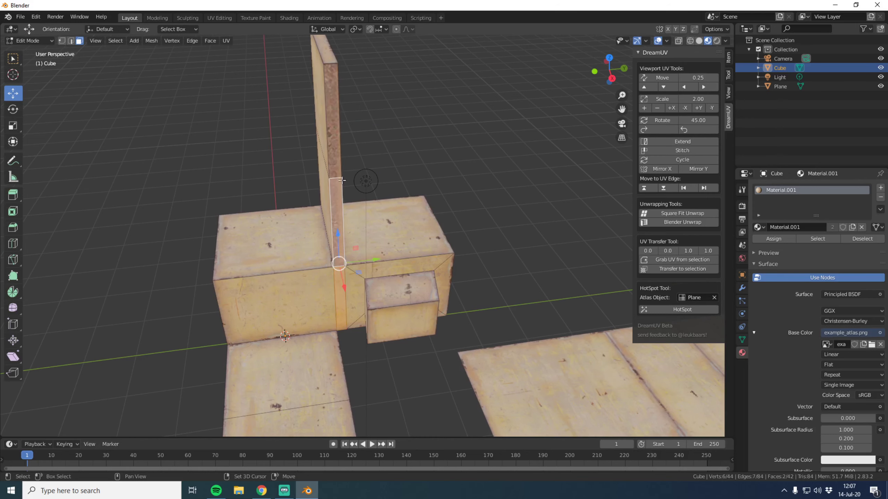
pyautogui.keyDown('shift'); pyautogui.click(340, 159); pyautogui.keyUp('shift')
pyautogui.click(682, 311)
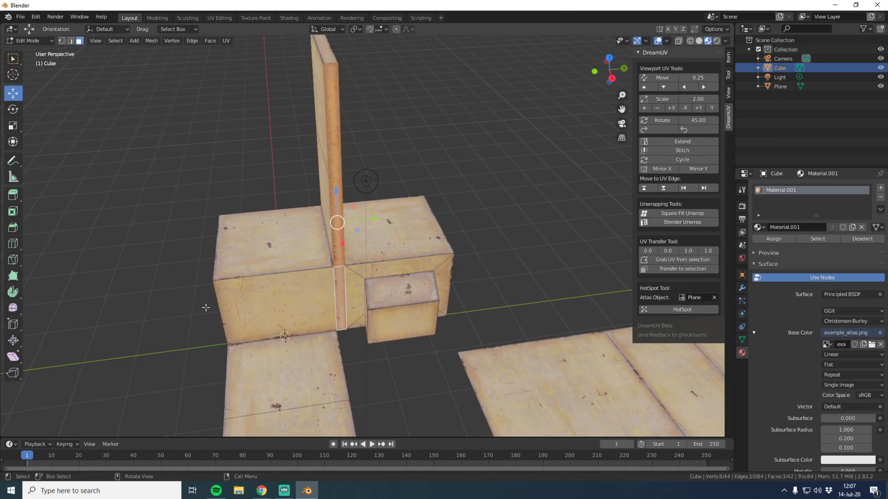
# Step: HotSpot-map one more cube face onto the atlas
pyautogui.moveTo(293, 307); pyautogui.dragTo(266, 307, button='middle')
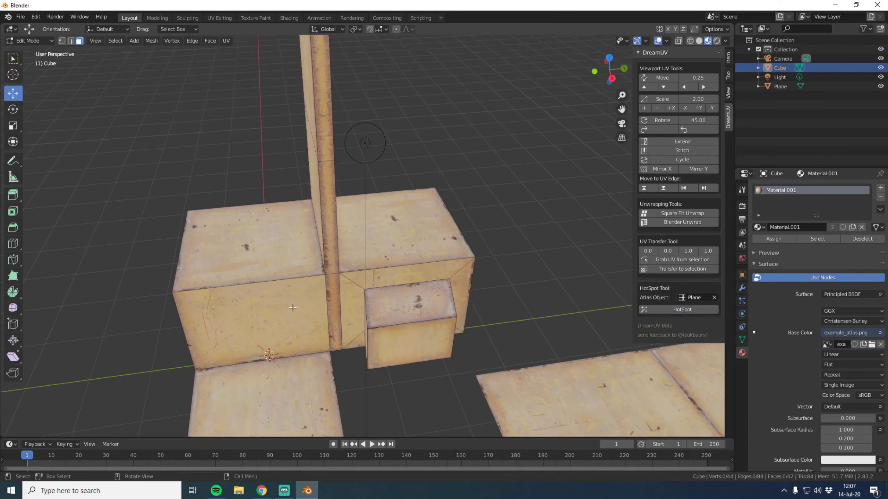
pyautogui.click(252, 315)
pyautogui.click(681, 310)
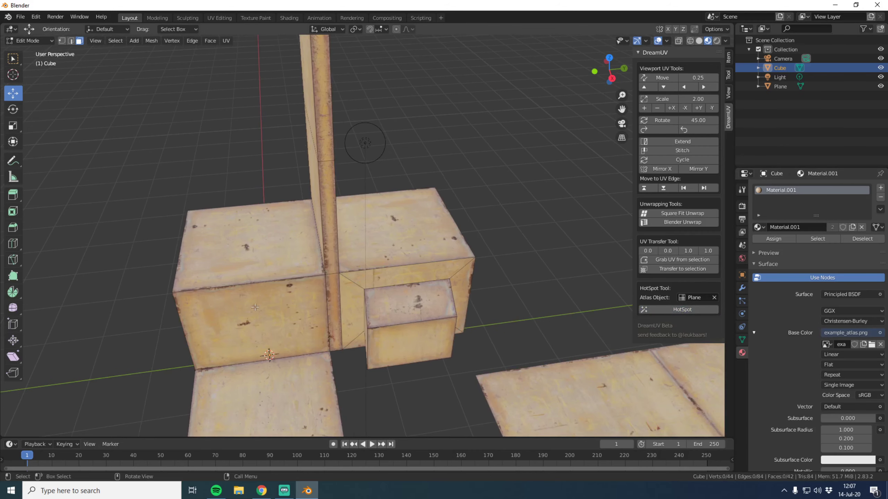
pyautogui.scroll(3, 190, 306)
# Step: HotSpot-map the cube's lower and upper front faces onto the atlas
pyautogui.press('Tab')
pyautogui.moveTo(190, 307)
pyautogui.mouseDown(button='middle')
pyautogui.moveTo(246, 289)
pyautogui.moveTo(335, 233)
pyautogui.moveTo(407, 246)
pyautogui.moveTo(381, 241)
pyautogui.moveTo(437, 309)
pyautogui.mouseUp(button='middle')
pyautogui.scroll(-3, 398, 250)
pyautogui.scroll(-2, 420, 255)
pyautogui.press('Tab')
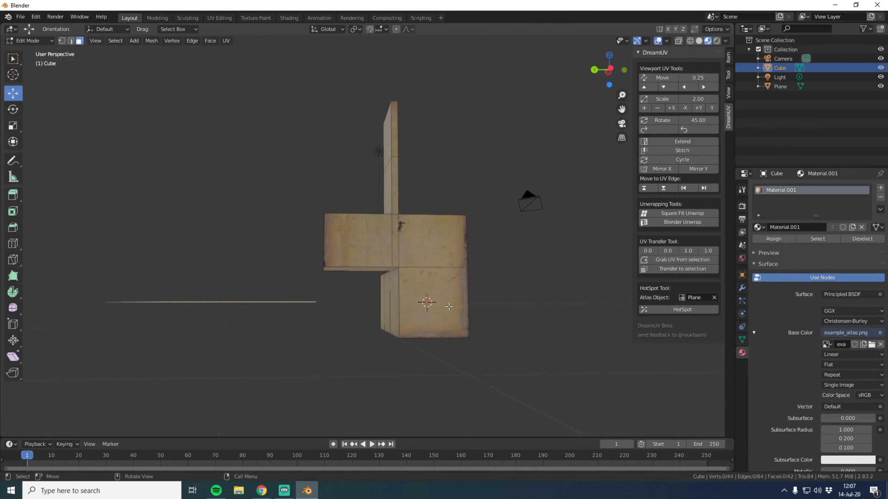
pyautogui.click(437, 309)
pyautogui.click(677, 308)
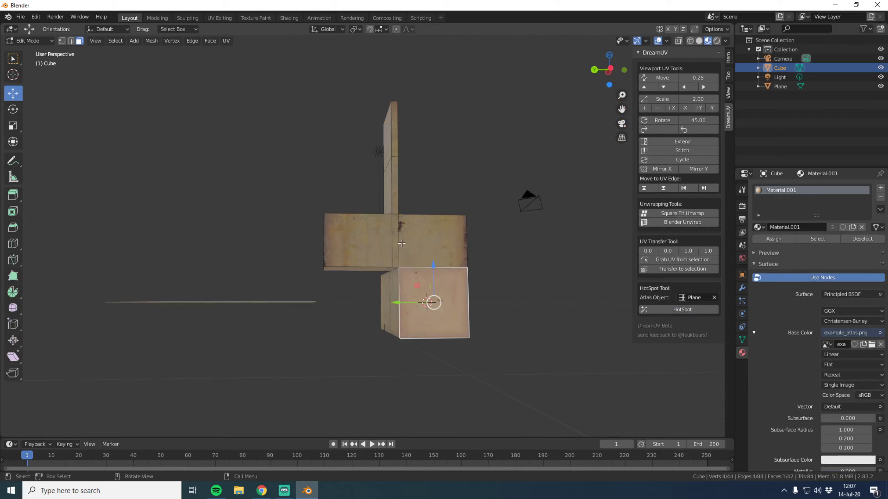
pyautogui.click(406, 252)
pyautogui.click(664, 307)
# Step: HotSpot-map the thin strip and left front faces, then deselect and return to Object Mode
pyautogui.scroll(2, 396, 215)
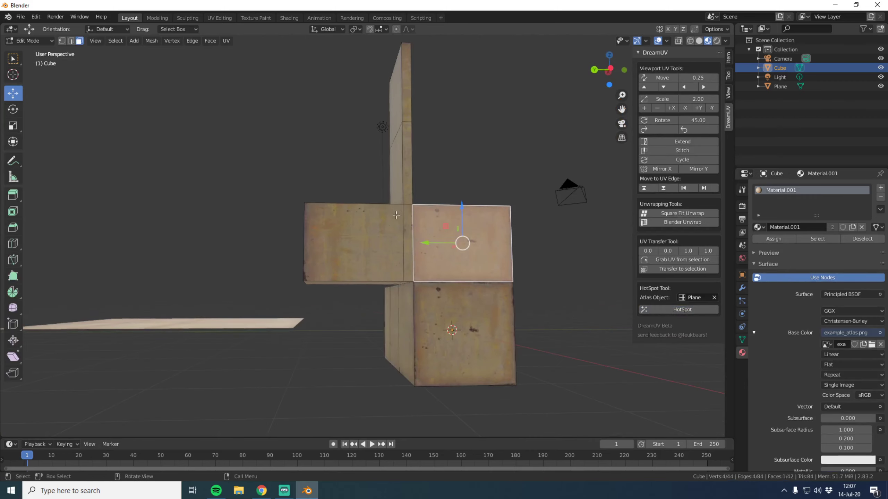
pyautogui.click(408, 245)
pyautogui.click(682, 309)
pyautogui.click(521, 180)
pyautogui.scroll(1, 407, 231)
pyautogui.scroll(1, 406, 230)
pyautogui.click(407, 231)
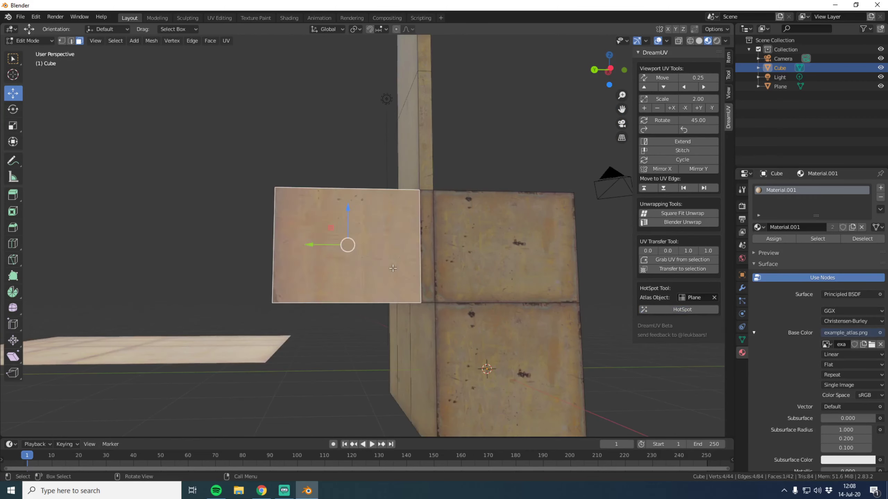
pyautogui.click(680, 309)
pyautogui.click(529, 154)
pyautogui.press('Tab')
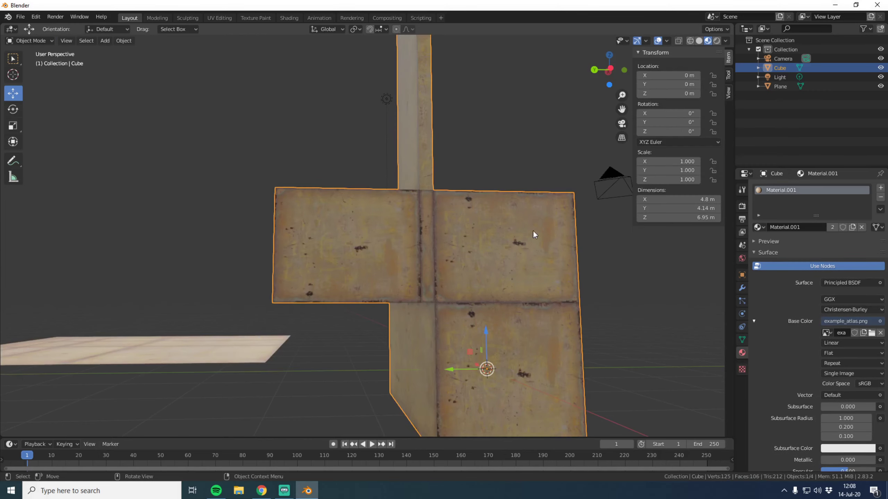
pyautogui.moveTo(533, 231)
pyautogui.mouseDown(button='middle')
pyautogui.moveTo(467, 230)
pyautogui.moveTo(544, 217)
pyautogui.moveTo(536, 203)
pyautogui.moveTo(516, 271)
pyautogui.moveTo(444, 276)
pyautogui.moveTo(333, 264)
pyautogui.moveTo(376, 280)
pyautogui.moveTo(351, 212)
pyautogui.moveTo(313, 304)
pyautogui.moveTo(188, 317)
pyautogui.moveTo(327, 307)
pyautogui.moveTo(374, 280)
pyautogui.moveTo(366, 226)
pyautogui.mouseUp(button='middle')
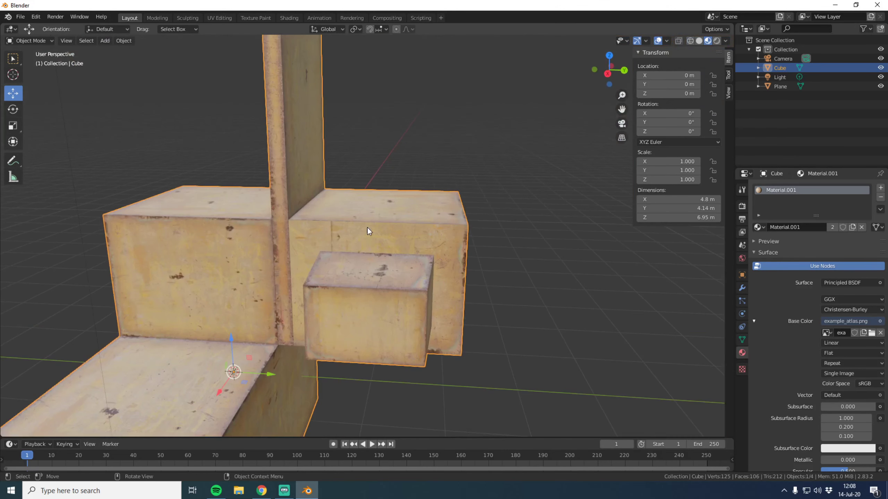
# Step: HotSpot-map the top, right and left slanted faces around the small box
pyautogui.press('Tab')
pyautogui.click(441, 247)
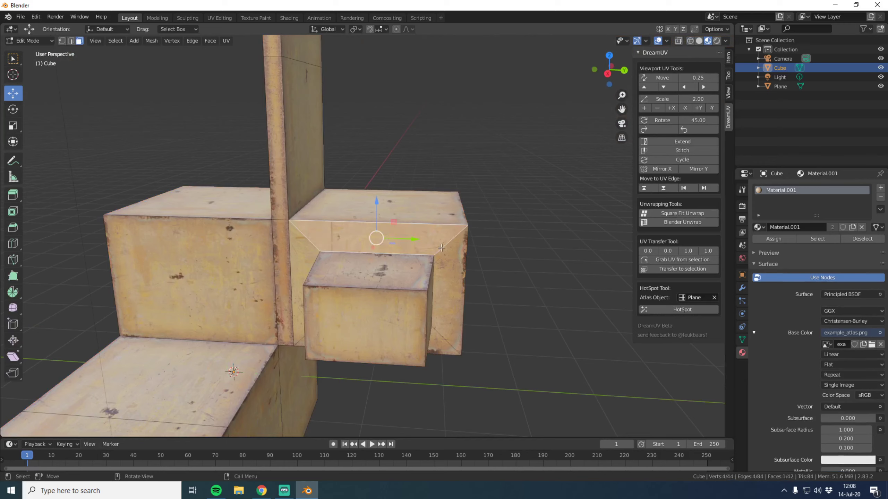
pyautogui.click(584, 292)
pyautogui.click(451, 278)
pyautogui.click(685, 309)
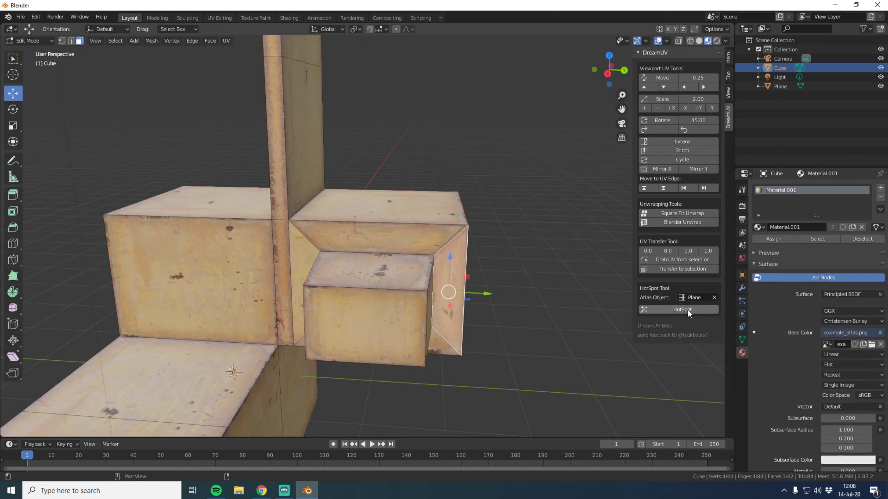
pyautogui.click(296, 259)
pyautogui.click(690, 308)
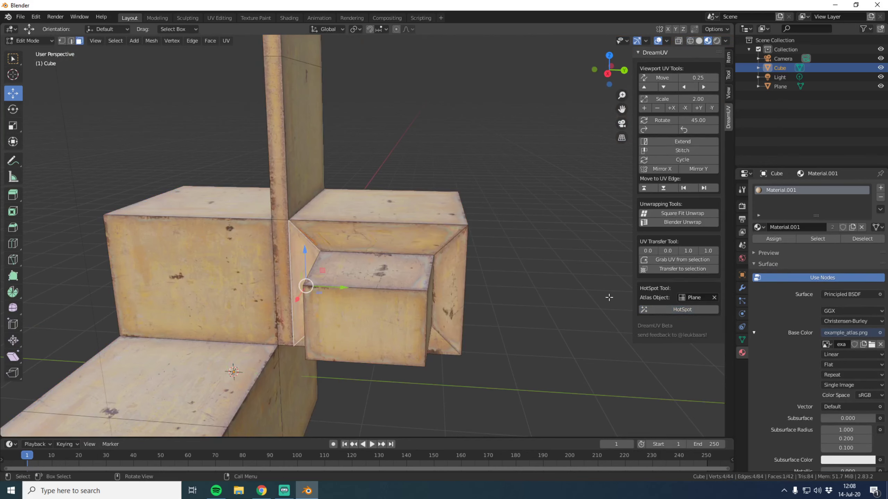
# Step: Back in Object Mode, orbit and zoom in to inspect the new bevel mapping
pyautogui.press('Tab')
pyautogui.moveTo(490, 297); pyautogui.dragTo(448, 332, button='middle')
pyautogui.scroll(4, 367, 243)
pyautogui.scroll(3, 367, 243)
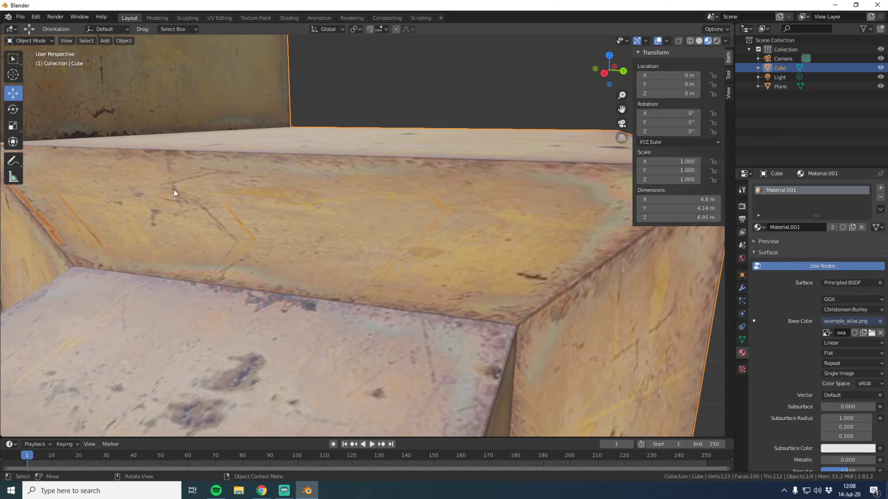
pyautogui.scroll(-3, 187, 233)
pyautogui.moveTo(187, 233)
pyautogui.mouseDown(button='middle')
pyautogui.moveTo(337, 285)
pyautogui.moveTo(354, 238)
pyautogui.moveTo(380, 235)
pyautogui.moveTo(384, 268)
pyautogui.moveTo(361, 207)
pyautogui.moveTo(136, 306)
pyautogui.moveTo(14, 319)
pyautogui.moveTo(349, 282)
pyautogui.moveTo(215, 287)
pyautogui.moveTo(281, 252)
pyautogui.moveTo(229, 201)
pyautogui.moveTo(262, 208)
pyautogui.mouseUp(button='middle')
pyautogui.scroll(-3, 376, 238)
pyautogui.scroll(-3, 230, 199)
pyautogui.scroll(3, 230, 198)
# Step: Orbit to a frontal view of the cube and bring up Windows search
pyautogui.moveTo(238, 245); pyautogui.dragTo(405, 233, button='middle')
pyautogui.scroll(3, 403, 234)
pyautogui.scroll(2, 520, 268)
pyautogui.moveTo(521, 268); pyautogui.dragTo(552, 275, button='middle')
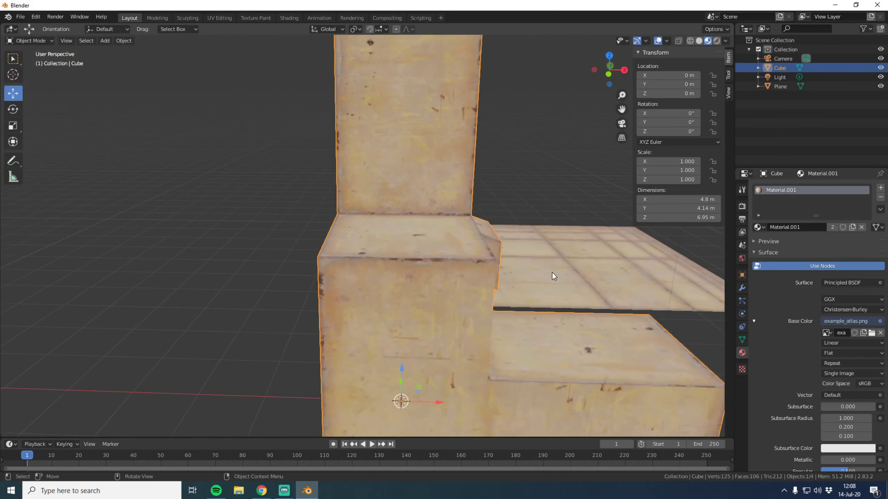
pyautogui.click(87, 490)
# Step: Search 'phot' and launch Adobe Photoshop CC 2019
pyautogui.write('ph')
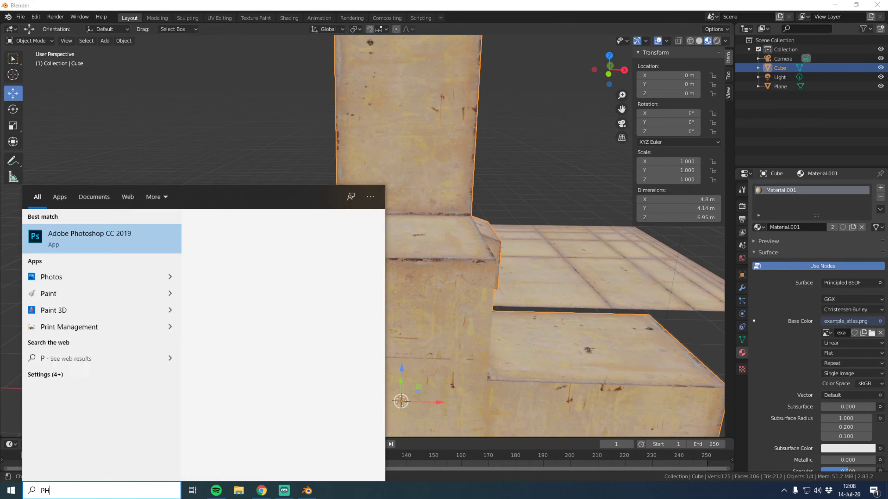
pyautogui.write('ot')
pyautogui.press('Return')
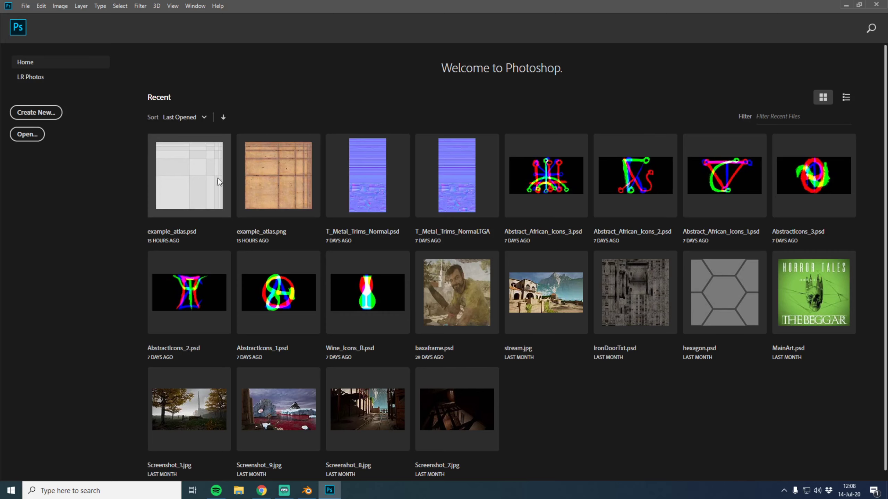
# Step: Open example_atlas.psd, show Color Fill 2, and preview a red fill without keeping it
pyautogui.click(219, 179)
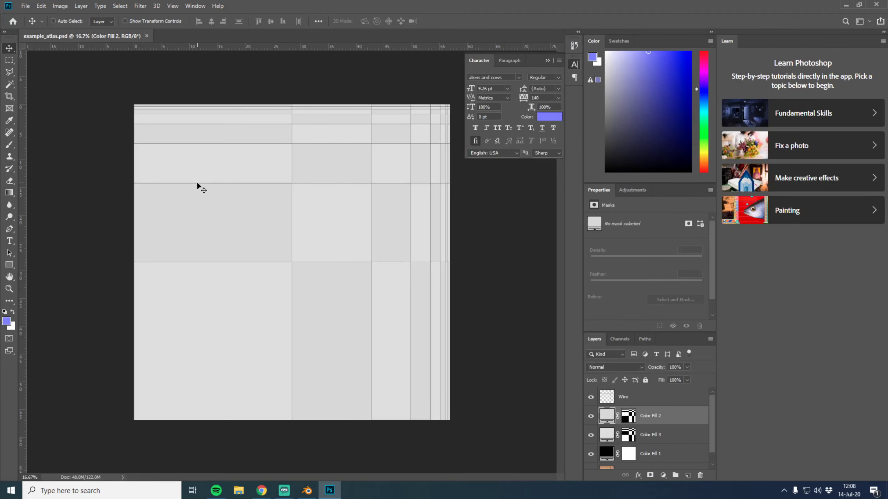
pyautogui.click(589, 419)
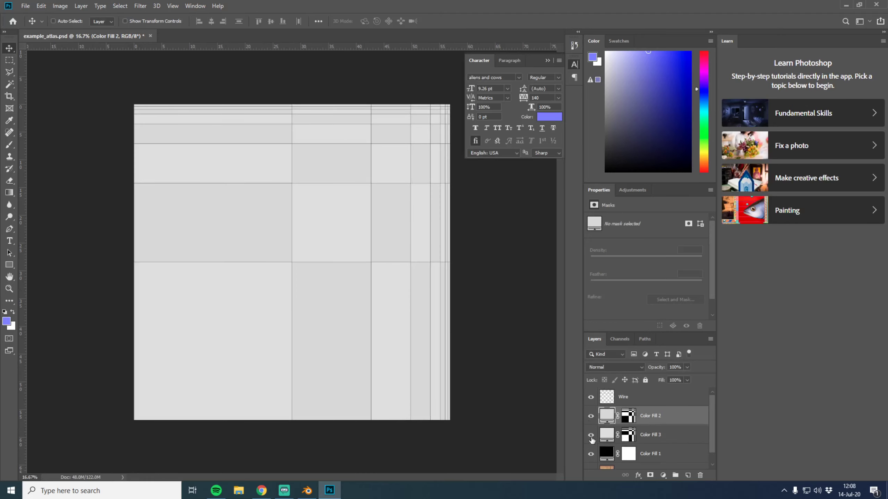
pyautogui.doubleClick(606, 415)
pyautogui.moveTo(733, 246); pyautogui.dragTo(798, 208)
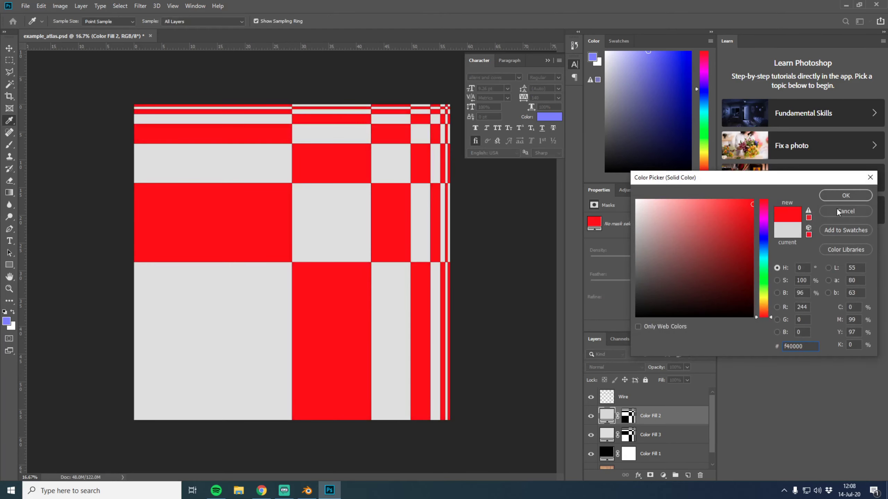
pyautogui.click(838, 211)
# Step: Toggle the Color Fill 3 and Wire layers while zooming in on the grid lines
pyautogui.click(591, 435)
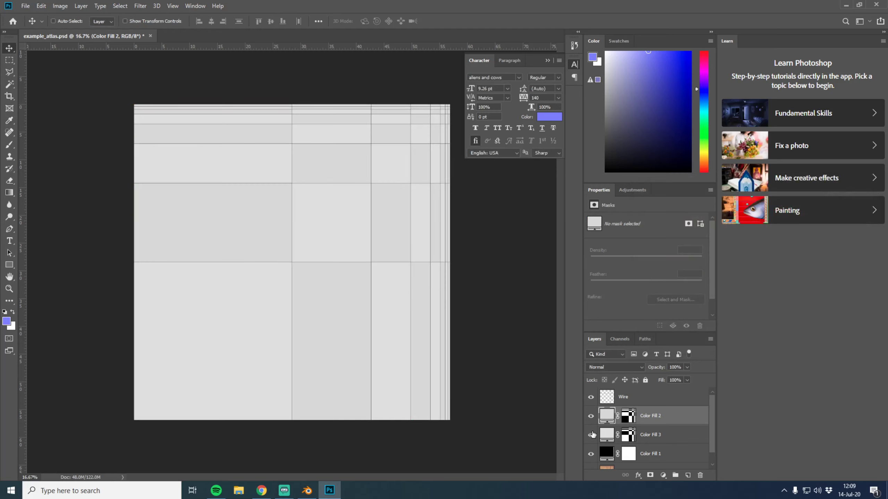
pyautogui.keyDown('alt'); pyautogui.scroll(3, 376, 258); pyautogui.keyUp('alt')
pyautogui.keyDown('alt'); pyautogui.scroll(3, 412, 254); pyautogui.keyUp('alt')
pyautogui.keyDown('alt'); pyautogui.scroll(2, 406, 265); pyautogui.keyUp('alt')
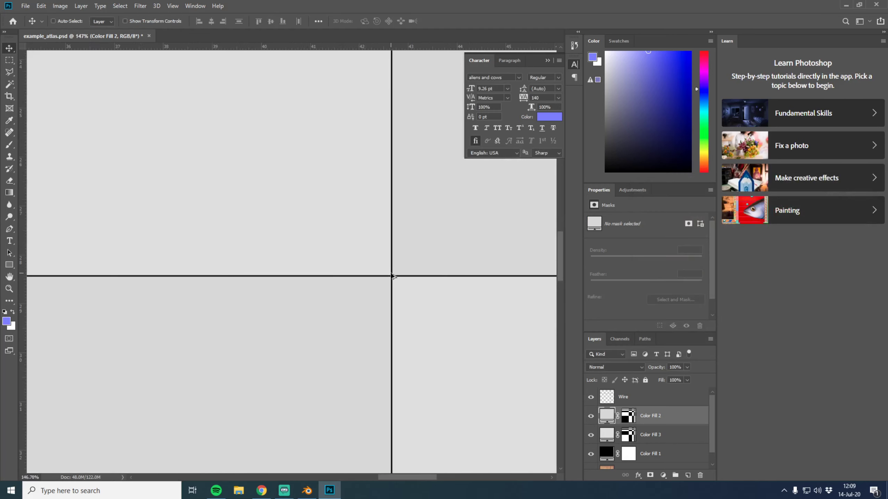
pyautogui.keyDown('alt'); pyautogui.scroll(2, 401, 281); pyautogui.keyUp('alt')
pyautogui.keyDown('alt'); pyautogui.scroll(2, 402, 280); pyautogui.keyUp('alt')
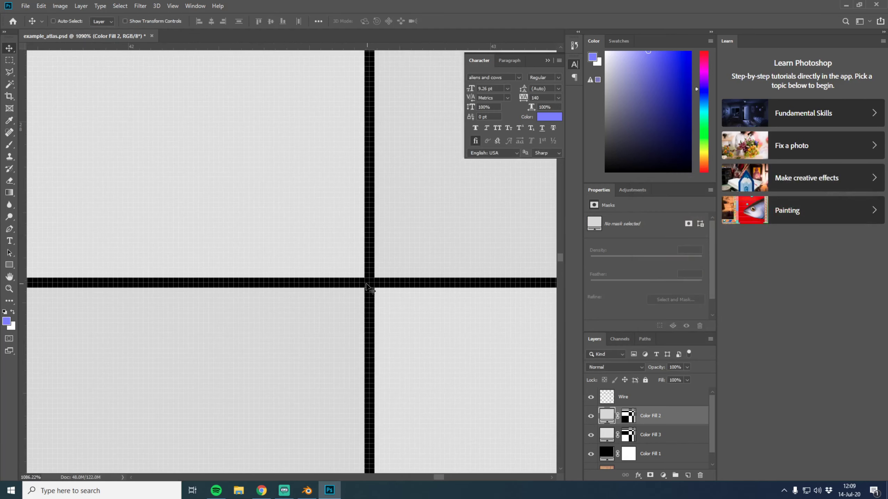
pyautogui.click(593, 399)
pyautogui.keyDown('alt'); pyautogui.scroll(-2, 385, 282); pyautogui.keyUp('alt')
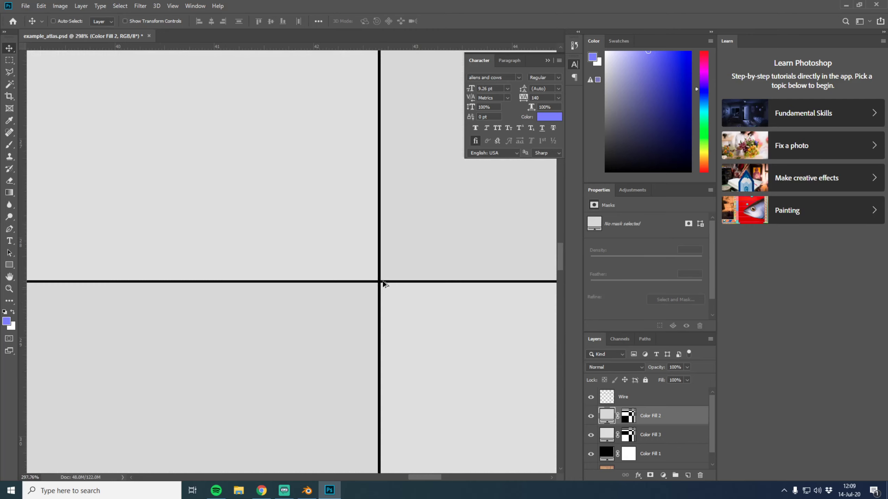
pyautogui.keyDown('alt'); pyautogui.scroll(-2, 385, 283); pyautogui.keyUp('alt')
pyautogui.keyDown('alt'); pyautogui.scroll(-3, 384, 283); pyautogui.keyUp('alt')
pyautogui.keyDown('alt'); pyautogui.scroll(-5, 383, 284); pyautogui.keyUp('alt')
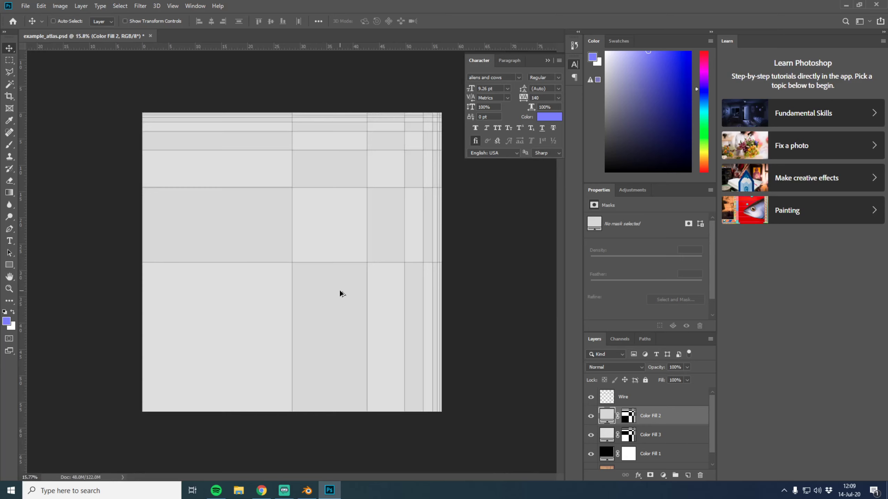
pyautogui.keyDown('alt'); pyautogui.scroll(1, 343, 294); pyautogui.keyUp('alt')
pyautogui.rightClick(649, 416)
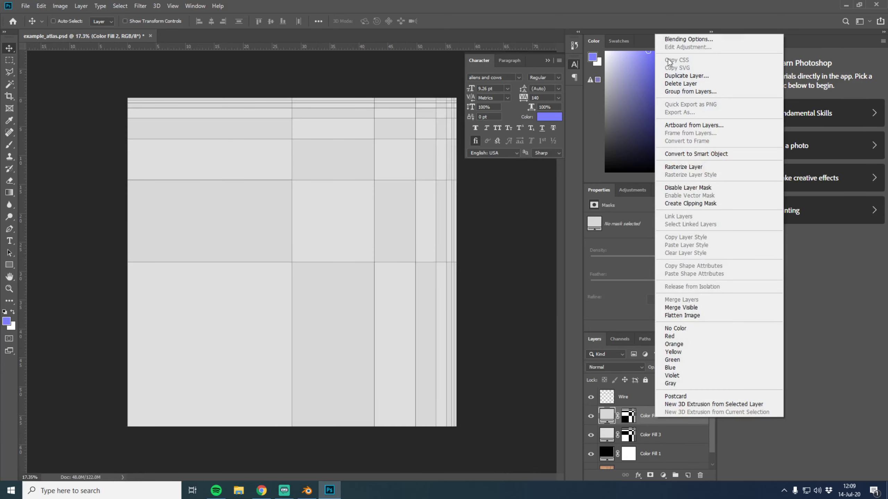
pyautogui.click(676, 42)
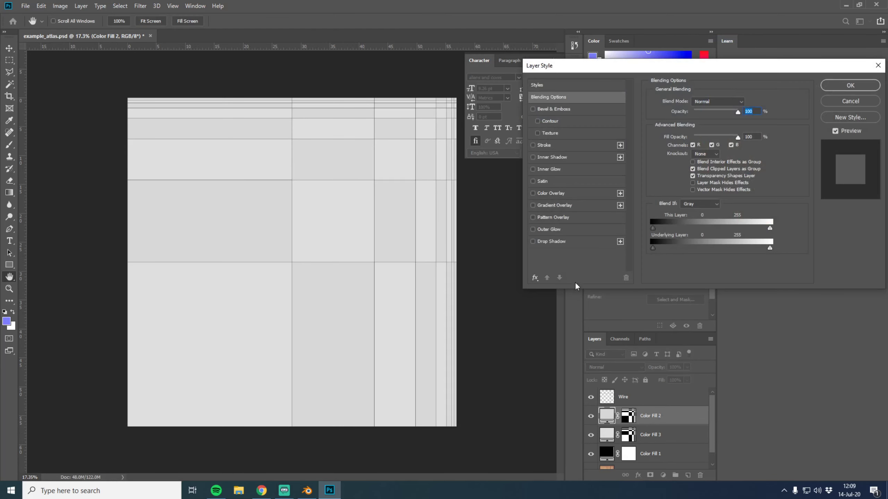
pyautogui.click(549, 157)
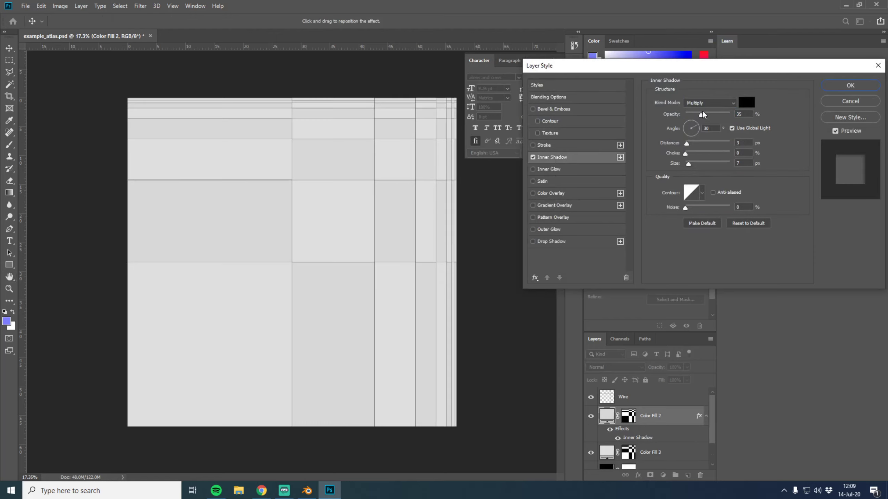
pyautogui.hotkey('shift', 'Up')
pyautogui.hotkey('shift', 'Up')
pyautogui.hotkey('shift', 'Up')
pyautogui.moveTo(687, 164)
pyautogui.mouseDown()
pyautogui.moveTo(711, 161)
pyautogui.moveTo(700, 166)
pyautogui.mouseUp()
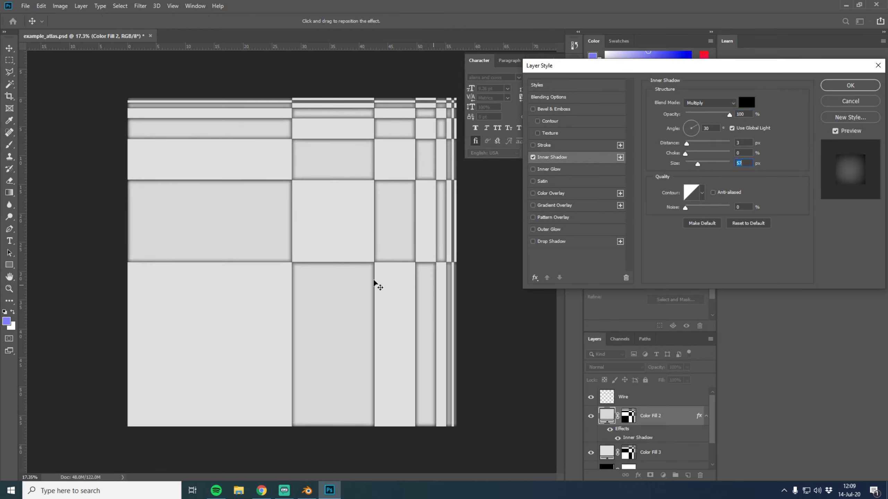
pyautogui.click(828, 101)
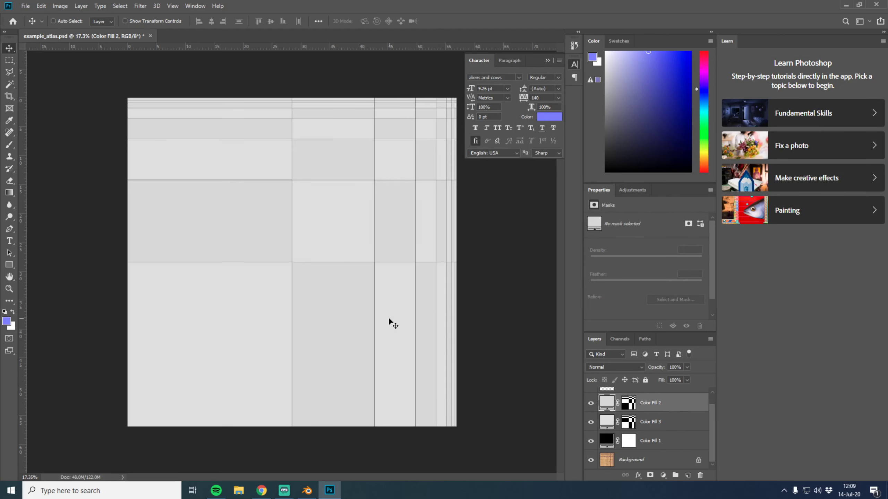
# Step: Bring Blender forward and orbit around the atlas-textured cube and sliced plane
pyautogui.click(307, 490)
pyautogui.scroll(-3, 398, 318)
pyautogui.moveTo(398, 318)
pyautogui.mouseDown(button='middle')
pyautogui.moveTo(445, 315)
pyautogui.moveTo(381, 309)
pyautogui.moveTo(438, 328)
pyautogui.moveTo(567, 299)
pyautogui.moveTo(479, 260)
pyautogui.moveTo(158, 255)
pyautogui.moveTo(312, 265)
pyautogui.moveTo(418, 305)
pyautogui.mouseUp(button='middle')
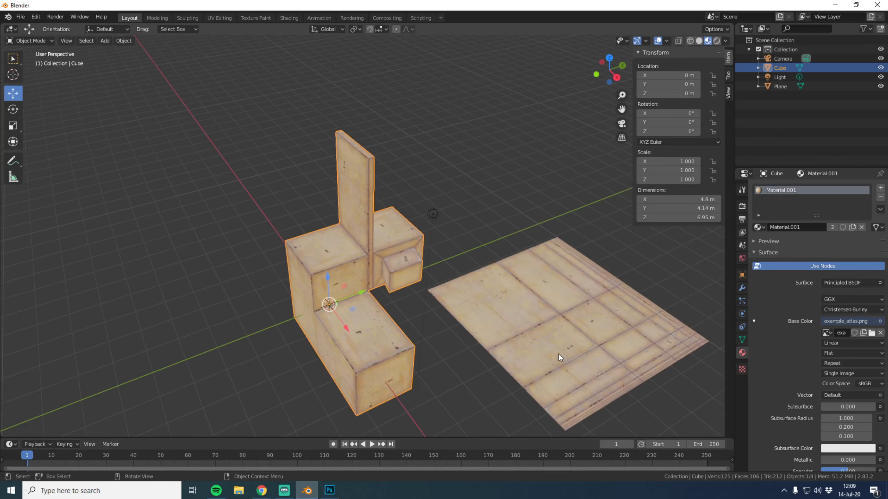
pyautogui.press('Tab')
pyautogui.press('Tab')
pyautogui.moveTo(560, 358)
pyautogui.mouseDown(button='middle')
pyautogui.moveTo(458, 350)
pyautogui.moveTo(501, 269)
pyautogui.moveTo(557, 319)
pyautogui.moveTo(487, 354)
pyautogui.moveTo(270, 247)
pyautogui.moveTo(307, 289)
pyautogui.moveTo(284, 277)
pyautogui.mouseUp(button='middle')
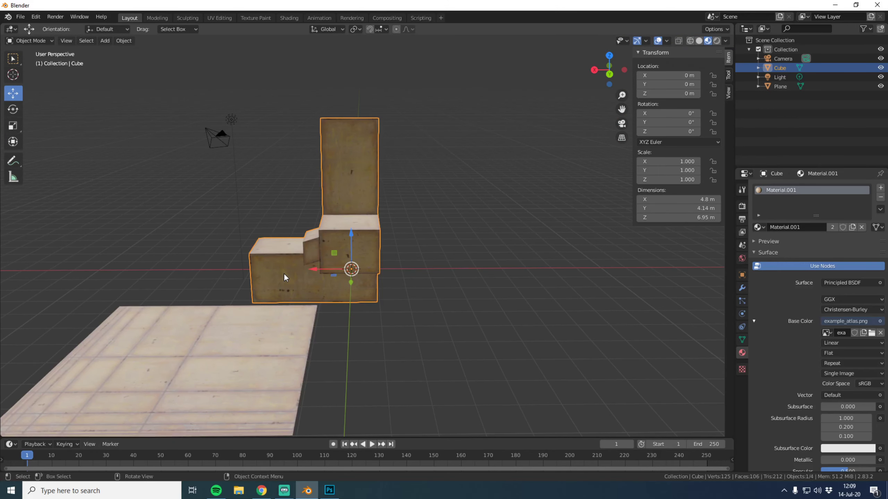